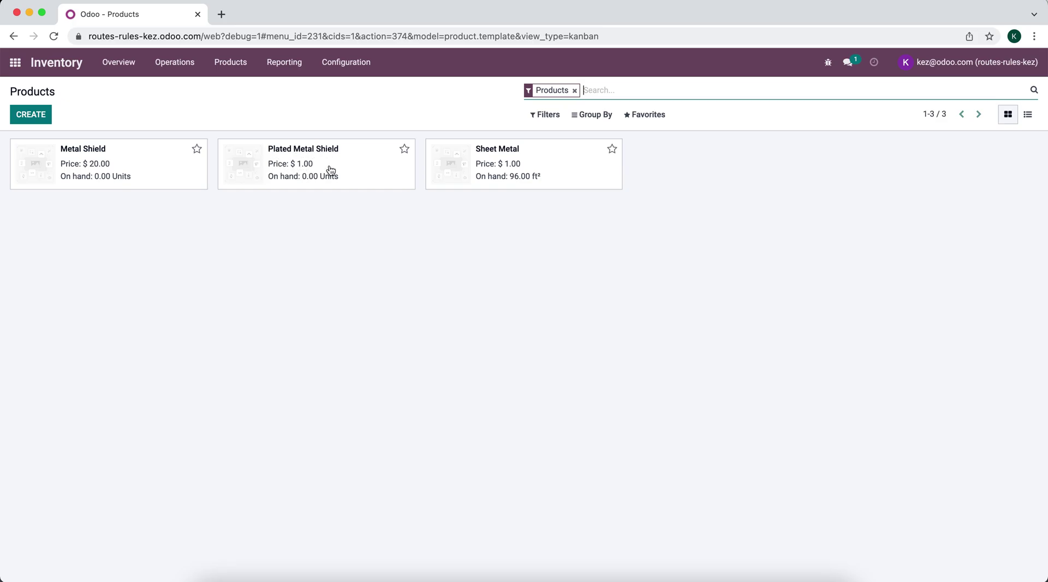
Step: Review the Metal Shield product and its bill of materials, then return to the product list
left_click(142, 173)
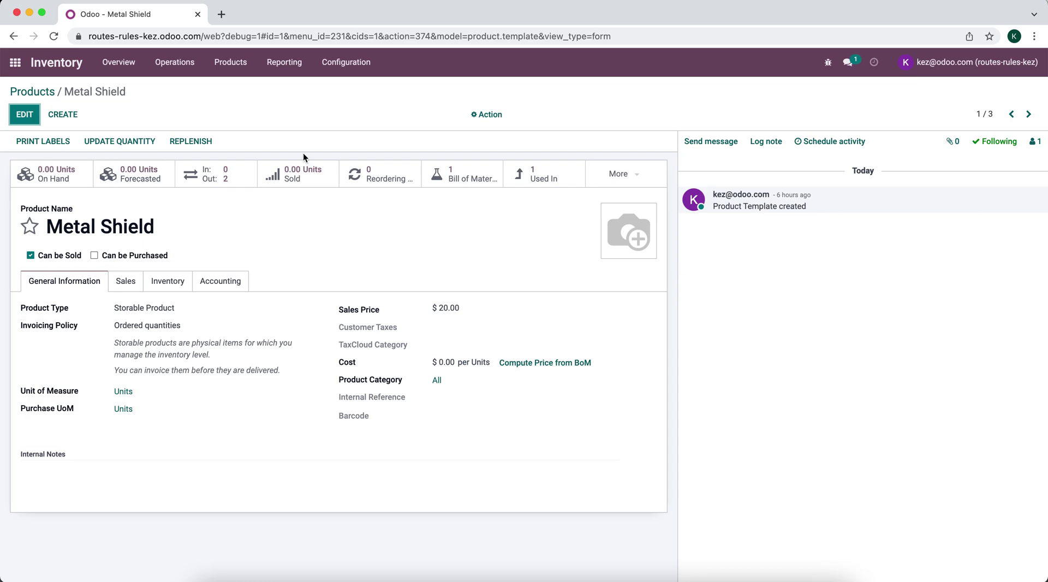
left_click(462, 177)
left_click(216, 174)
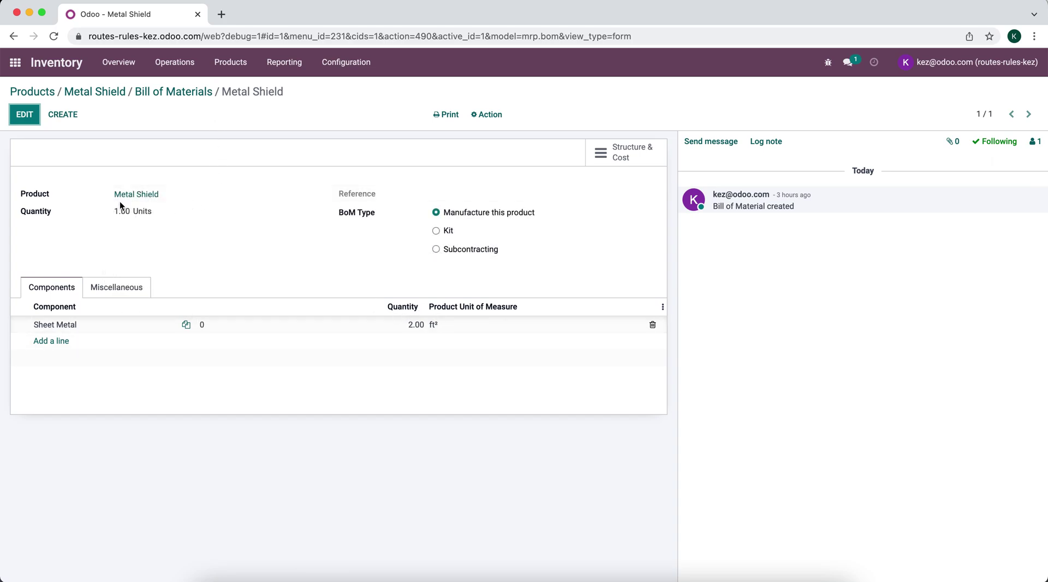
left_click(98, 92)
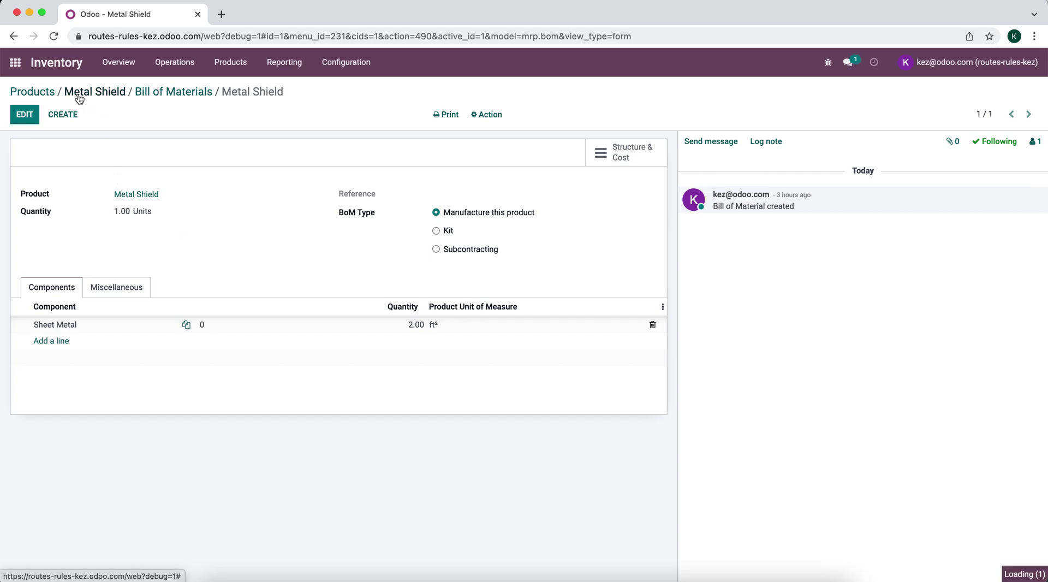
left_click(32, 91)
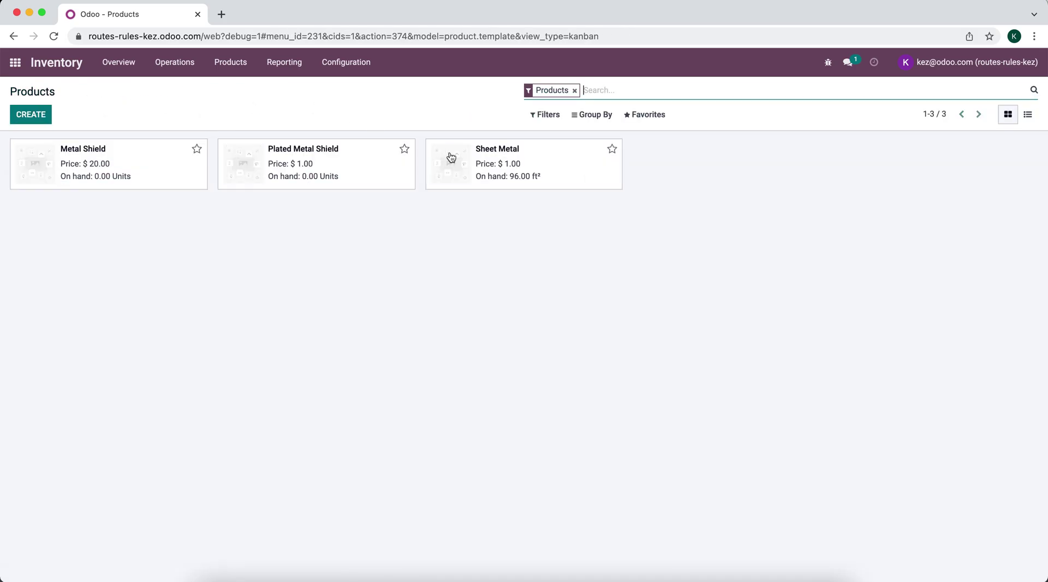
Step: Review the Sheet Metal product's general information, then go to the inventory overview
left_click(549, 166)
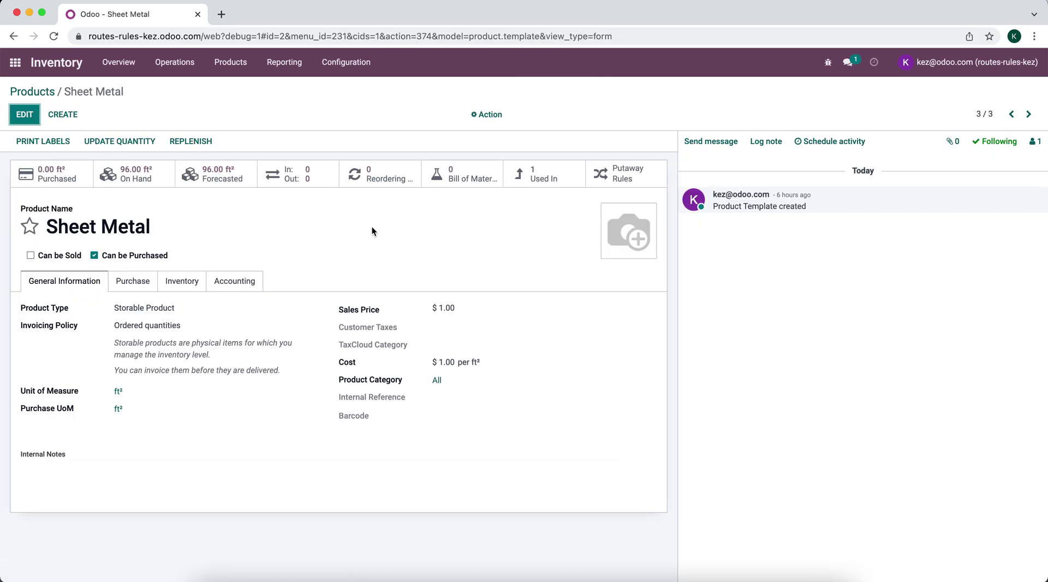
left_click(51, 92)
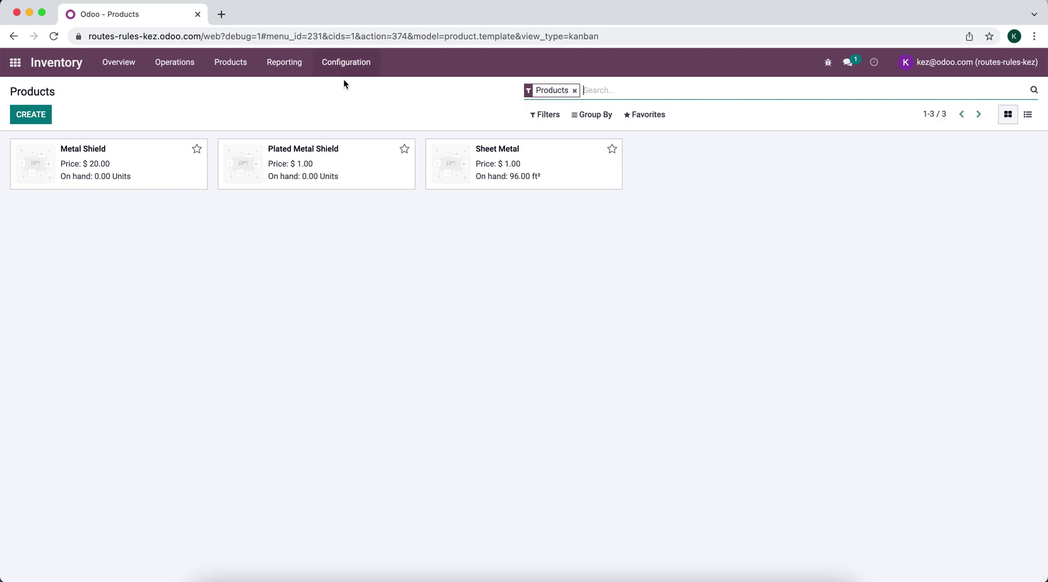
left_click(132, 64)
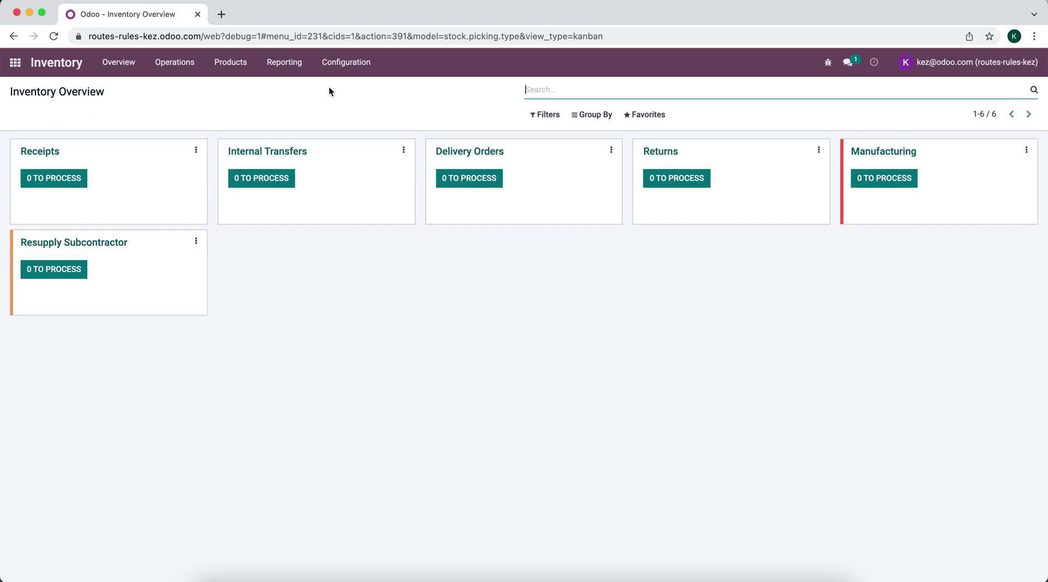
Step: From the warehouse routes, inspect the Resupply Subcontractor route's pull rule and close it without changes
left_click(348, 67)
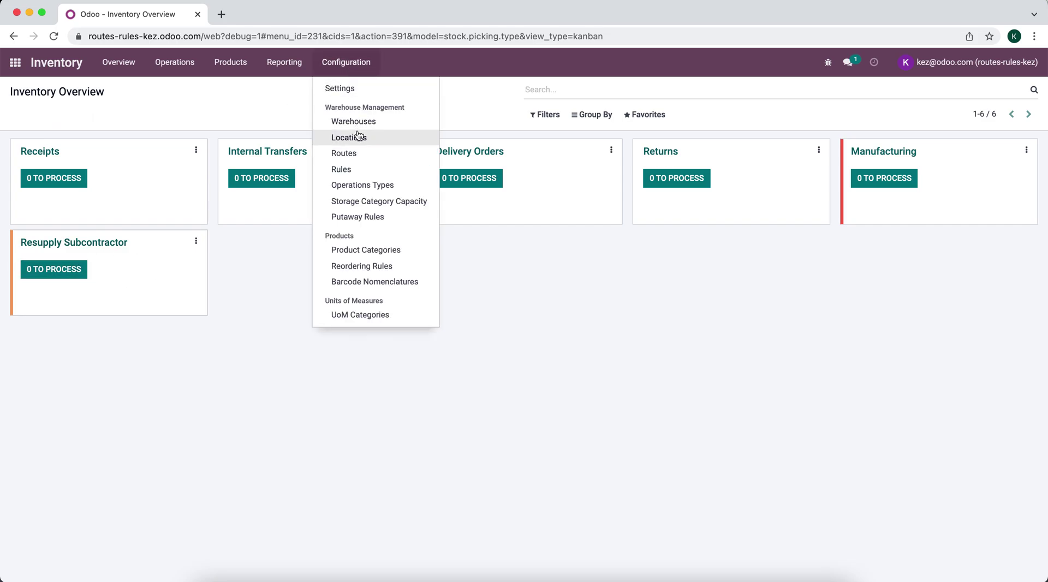
left_click(359, 154)
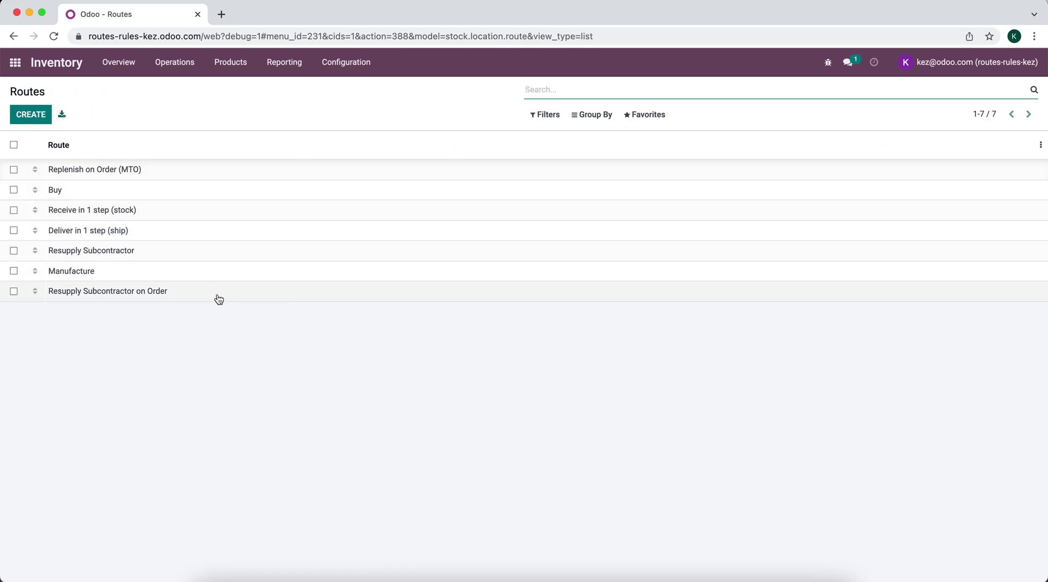
left_click(175, 251)
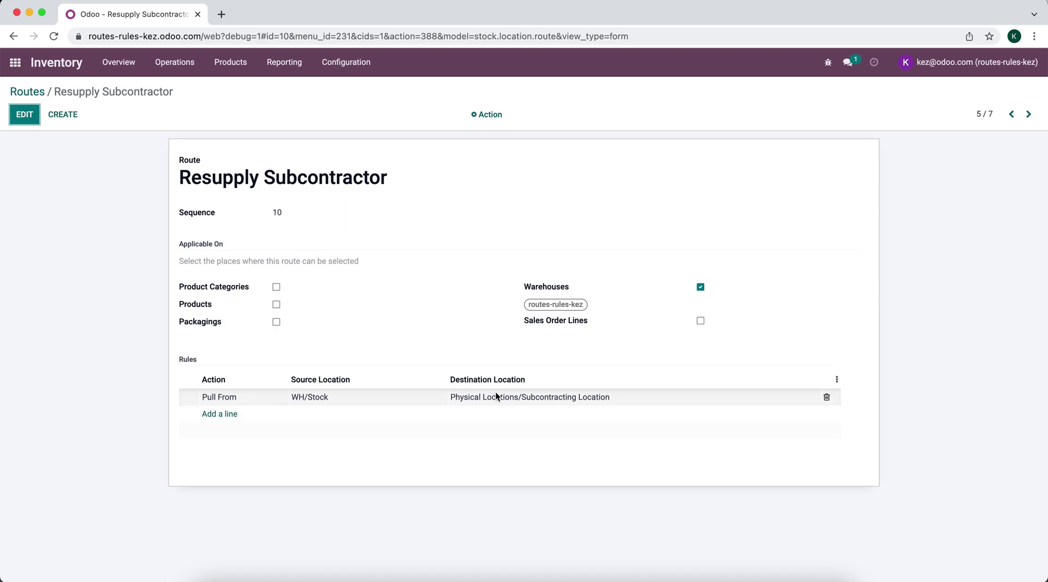
mouse_move(492, 397)
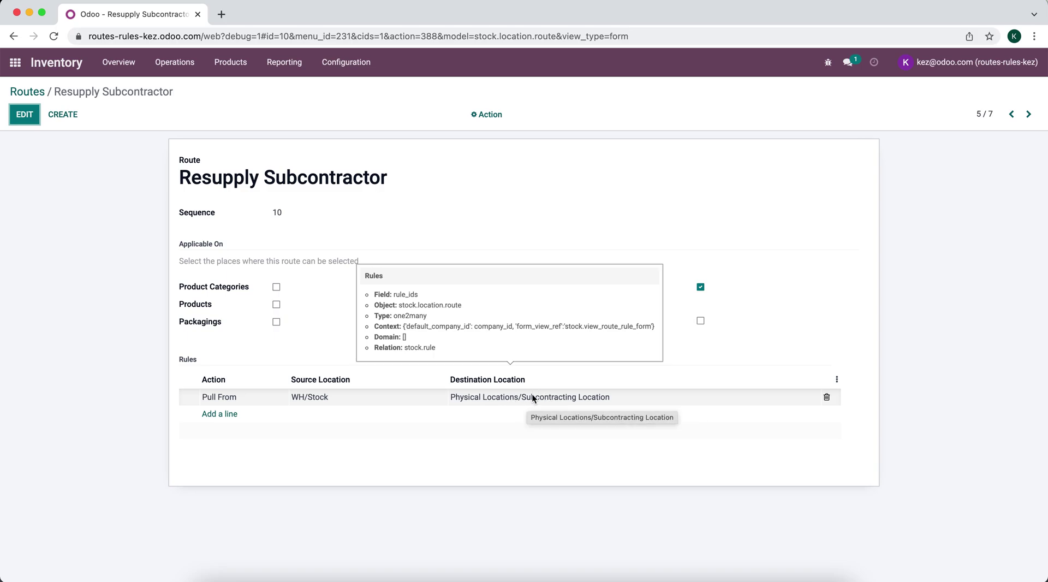
left_click(418, 401)
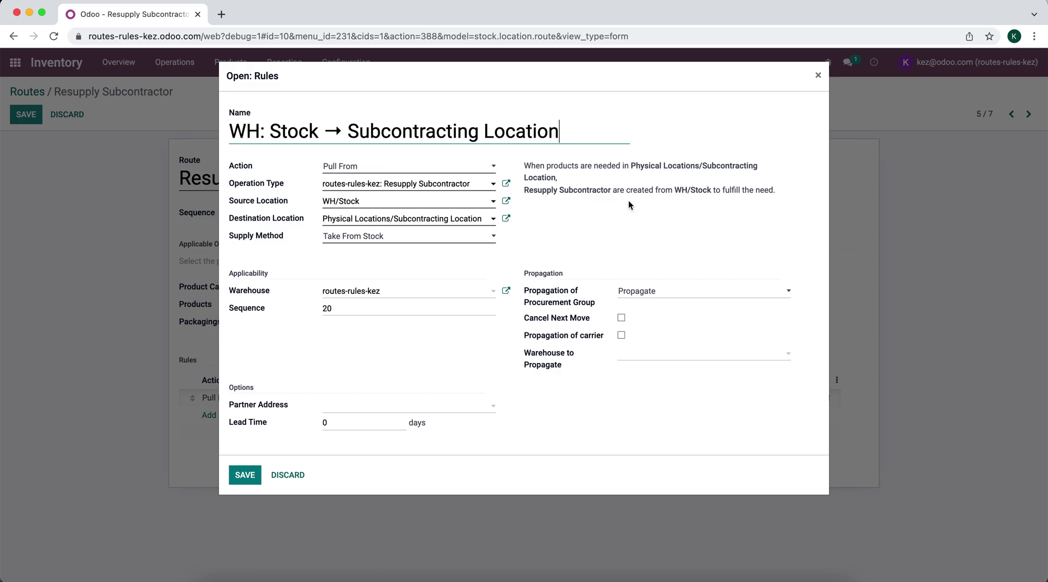
left_click(287, 475)
left_click(30, 91)
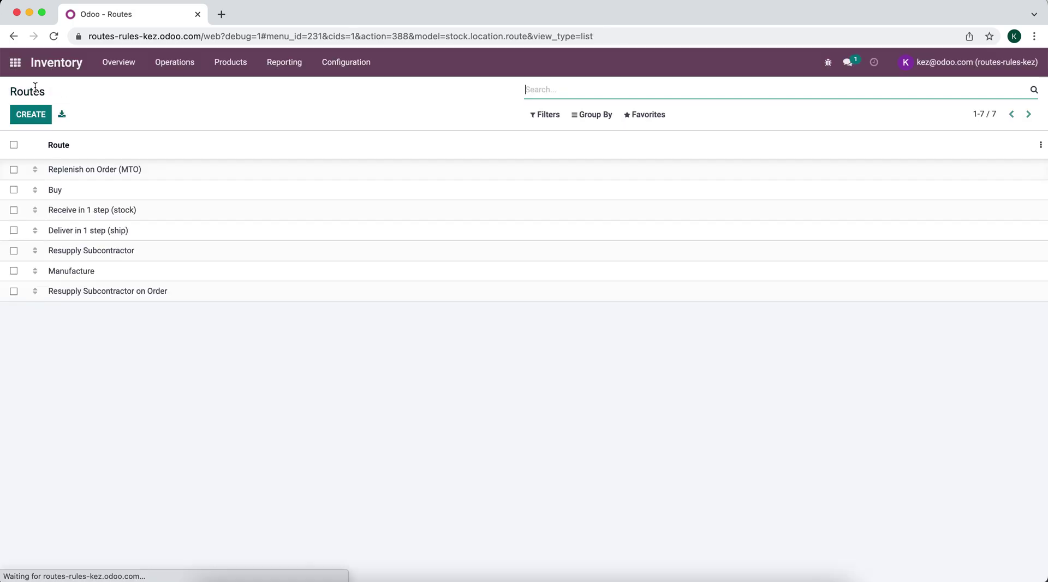
Step: Inspect the pull rule of the Resupply Subcontractor on Order route, discard it and return to the routes list
left_click(195, 292)
mouse_move(195, 291)
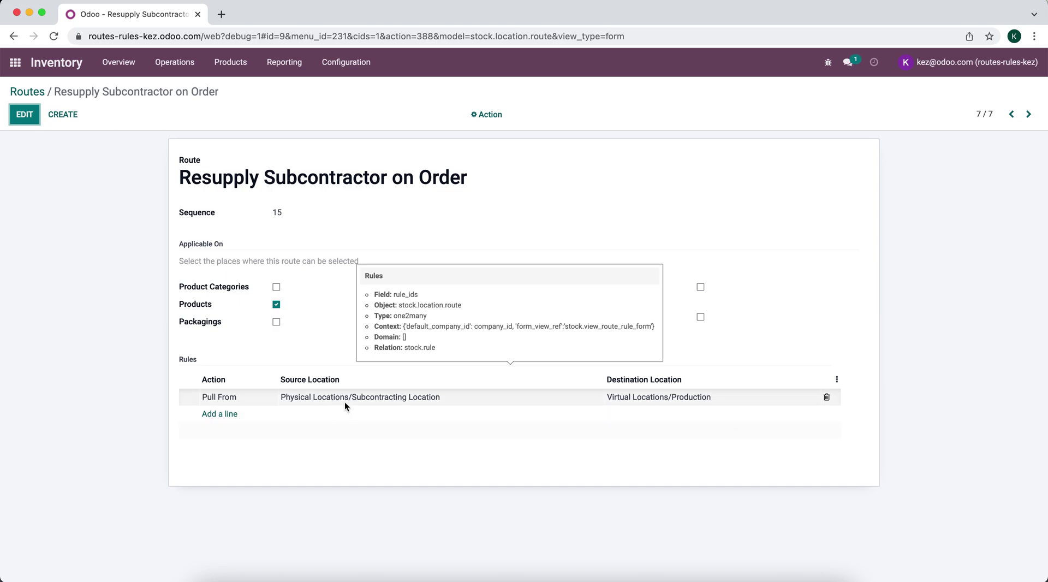
left_click(390, 398)
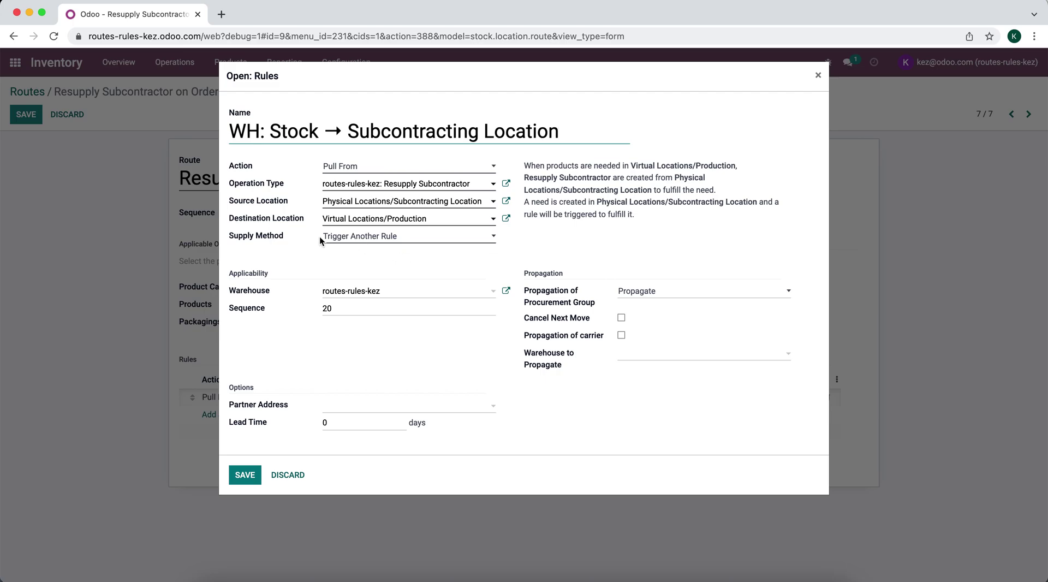
left_click(278, 478)
left_click(40, 95)
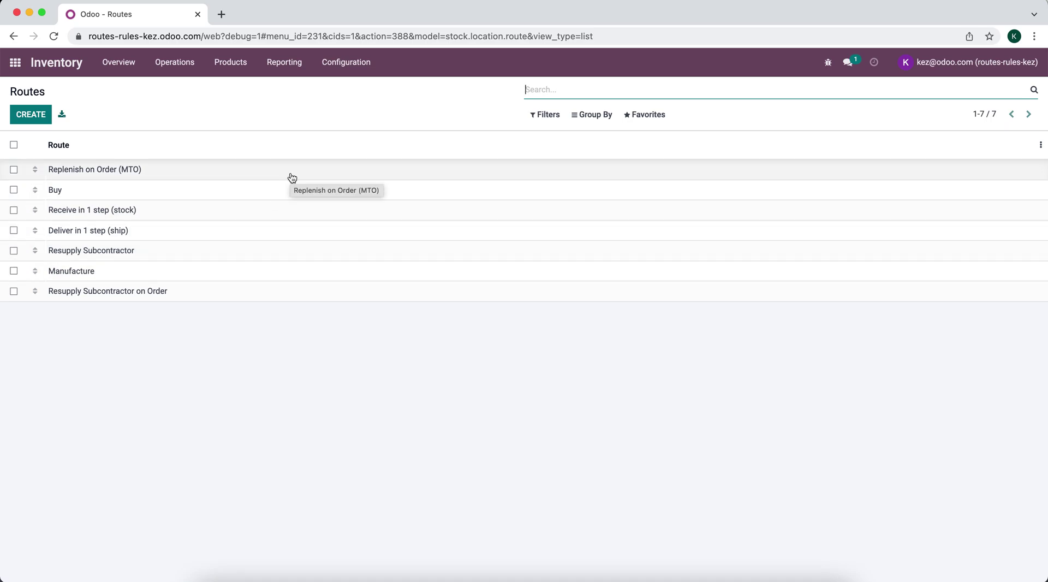
Step: Filter the routes list to archived routes, then clear the filter again
left_click(542, 115)
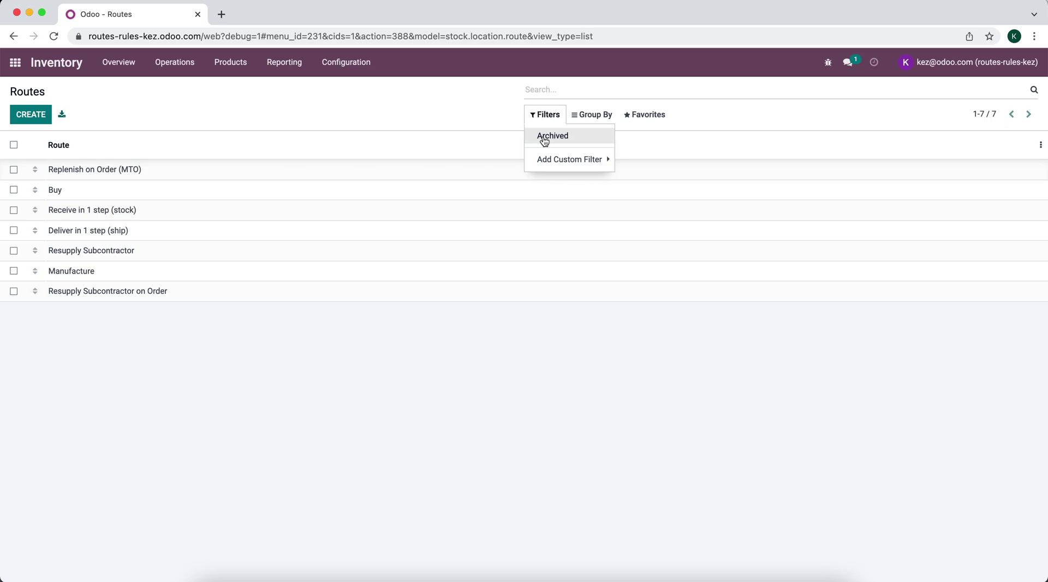
left_click(545, 137)
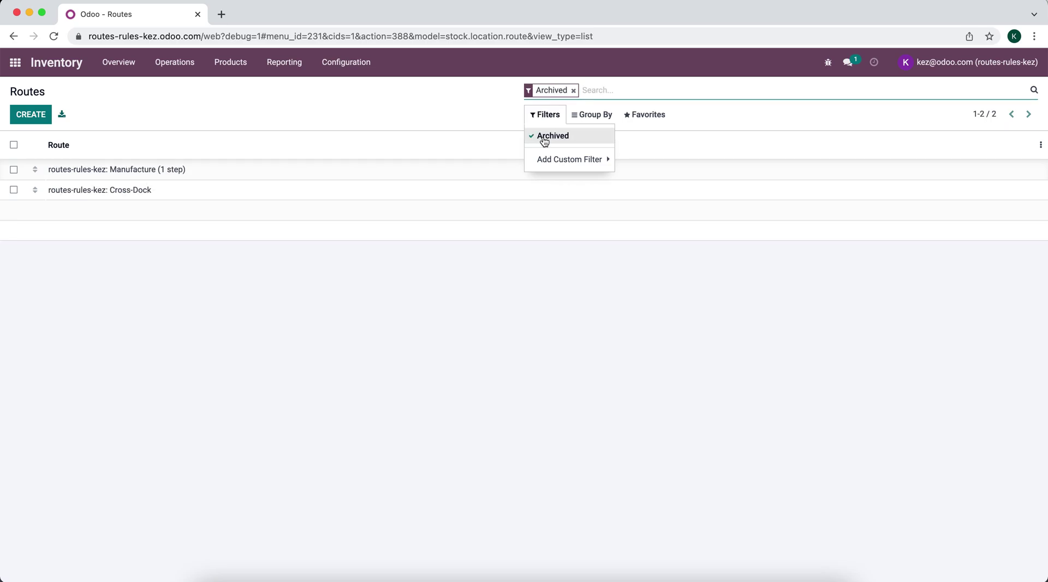
left_click(544, 137)
left_click(415, 104)
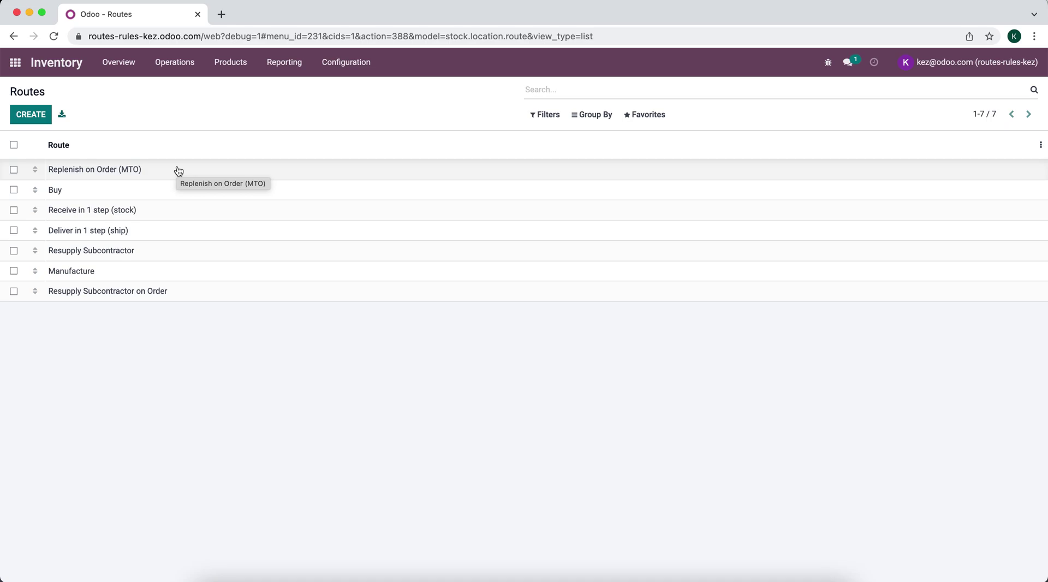
Step: Check which routes are enabled in the Plated Metal Shield product's inventory settings
left_click(242, 73)
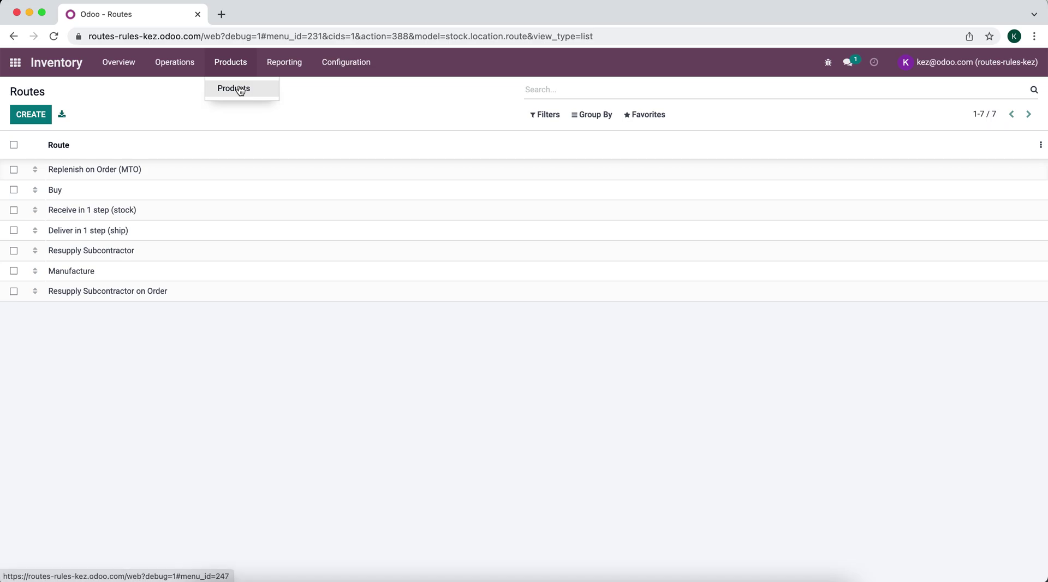
left_click(240, 90)
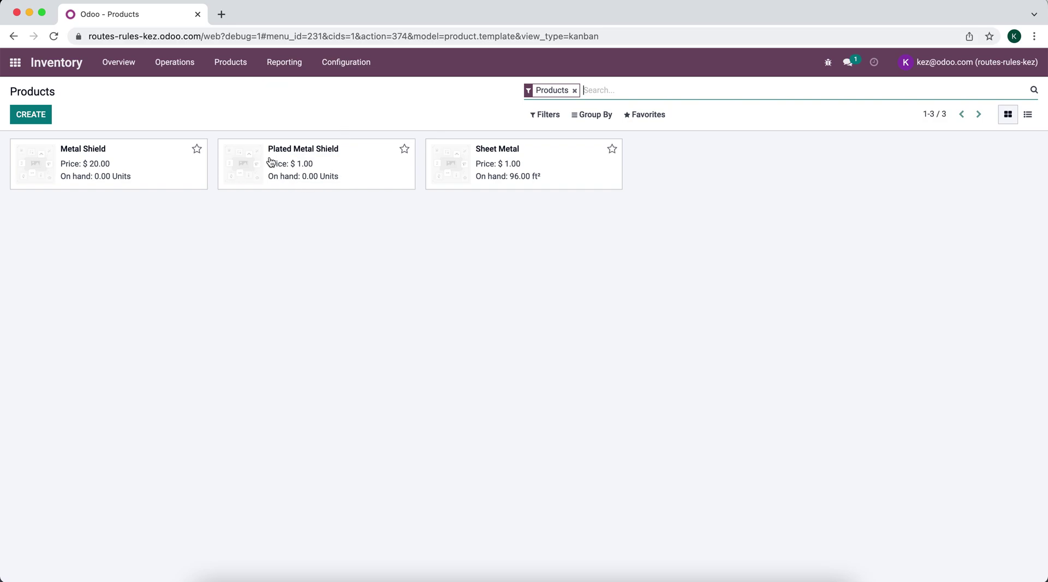
left_click(317, 171)
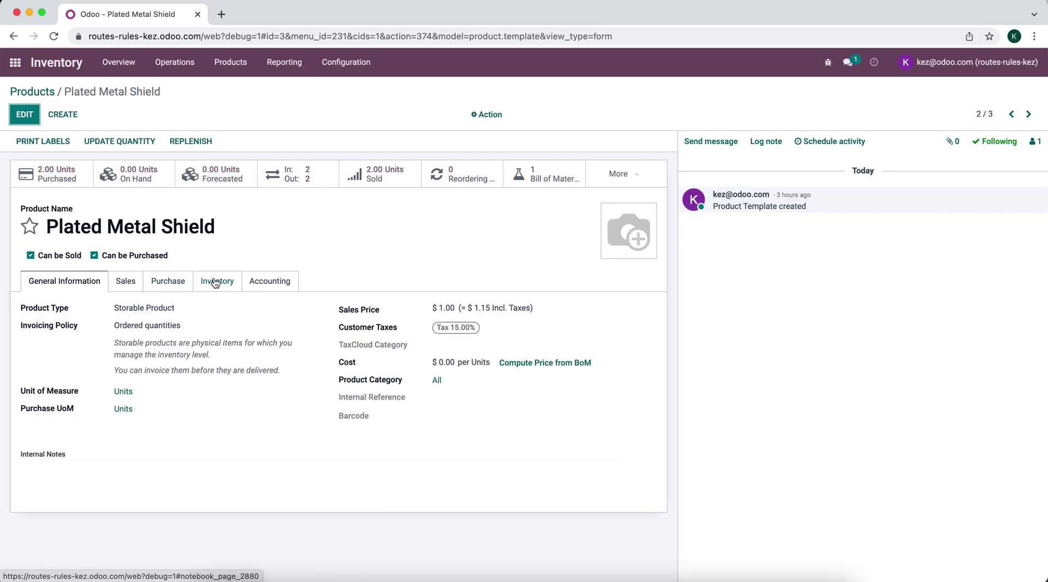
left_click(216, 282)
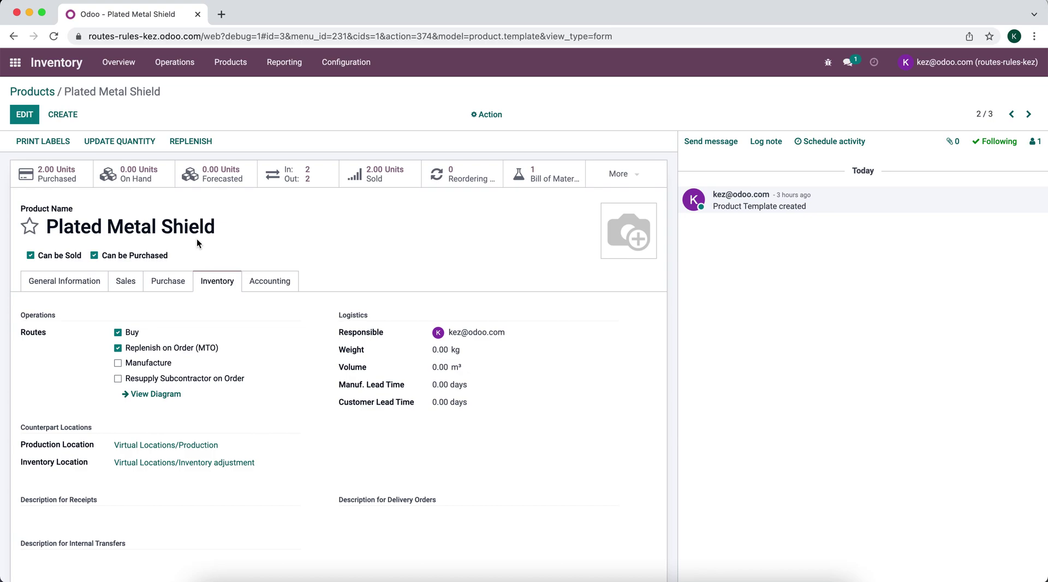
Step: Review the Plated Metal Shield's subcontracting bill of materials and go back to the product list
left_click(553, 184)
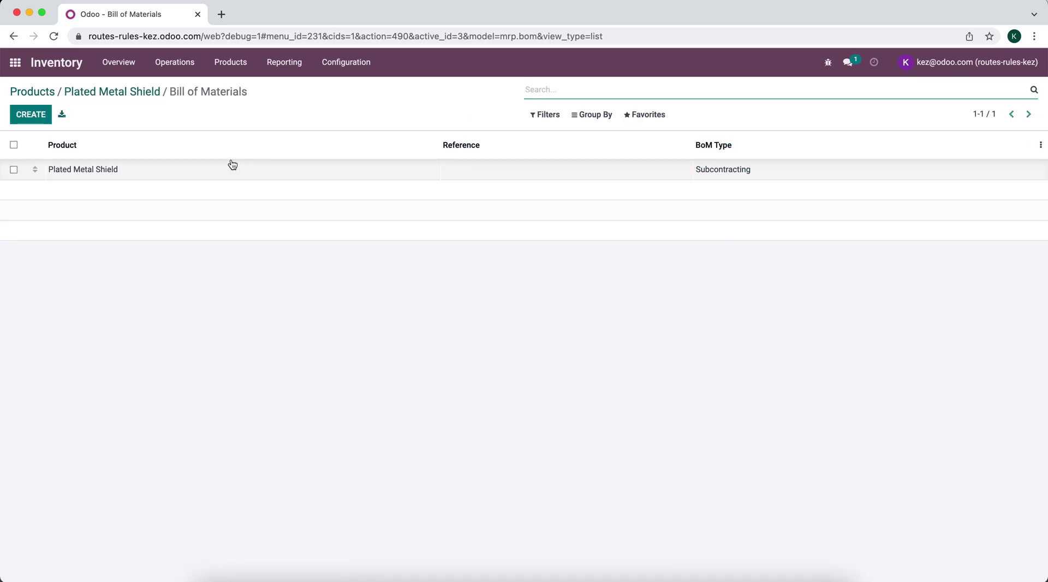
left_click(236, 169)
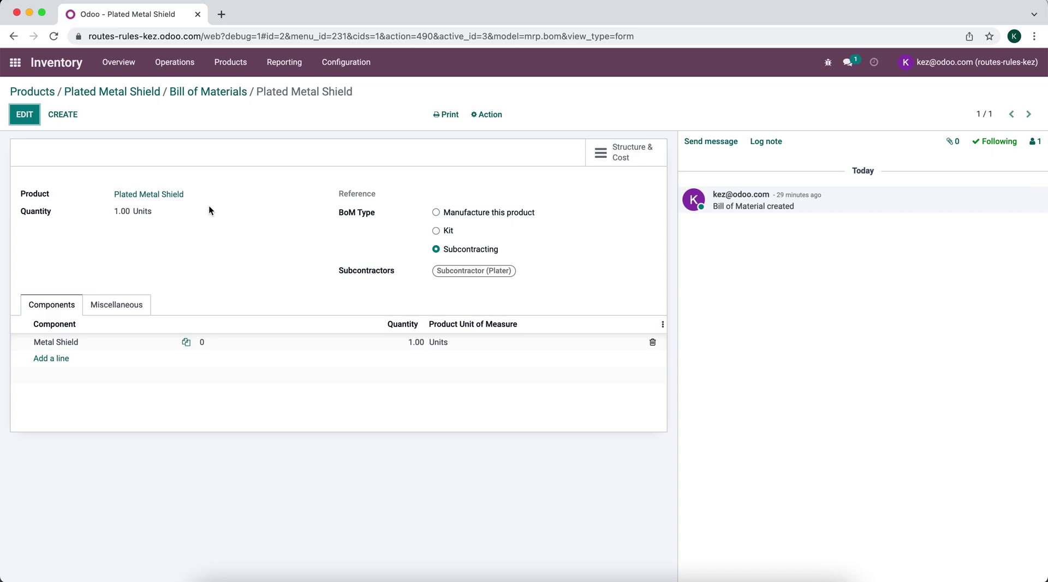
left_click(189, 96)
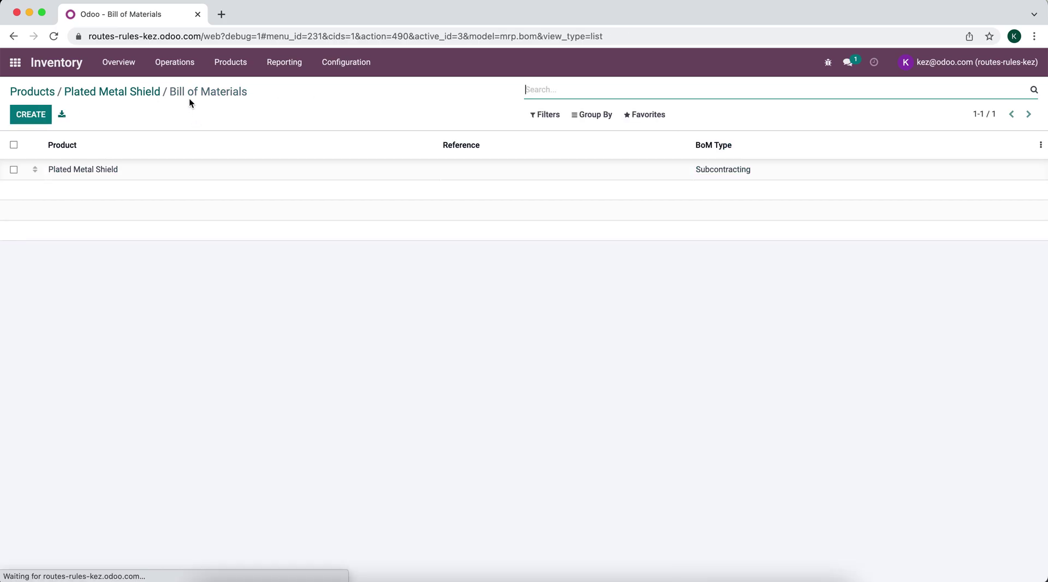
left_click(133, 94)
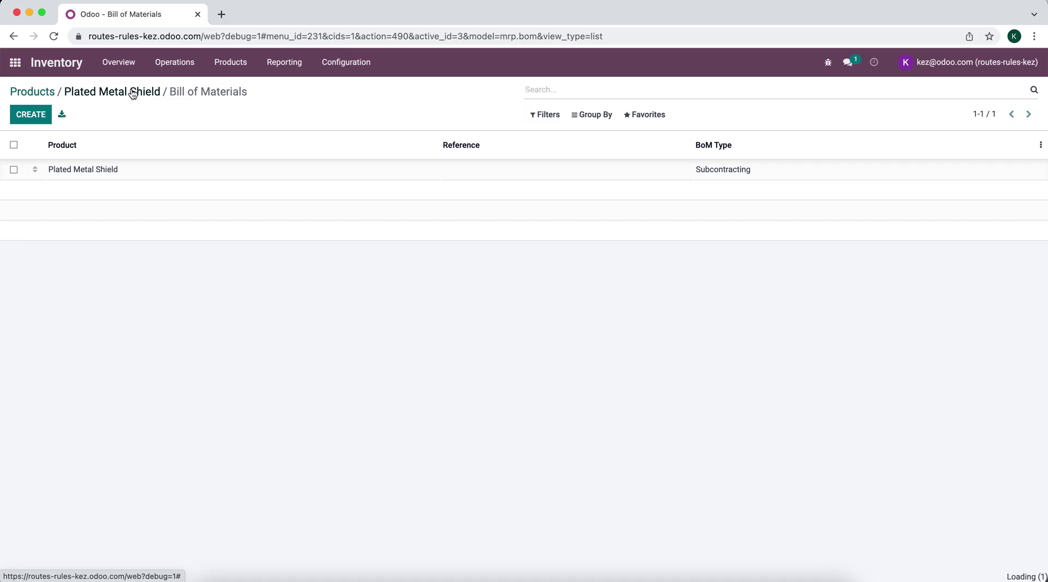
left_click(46, 97)
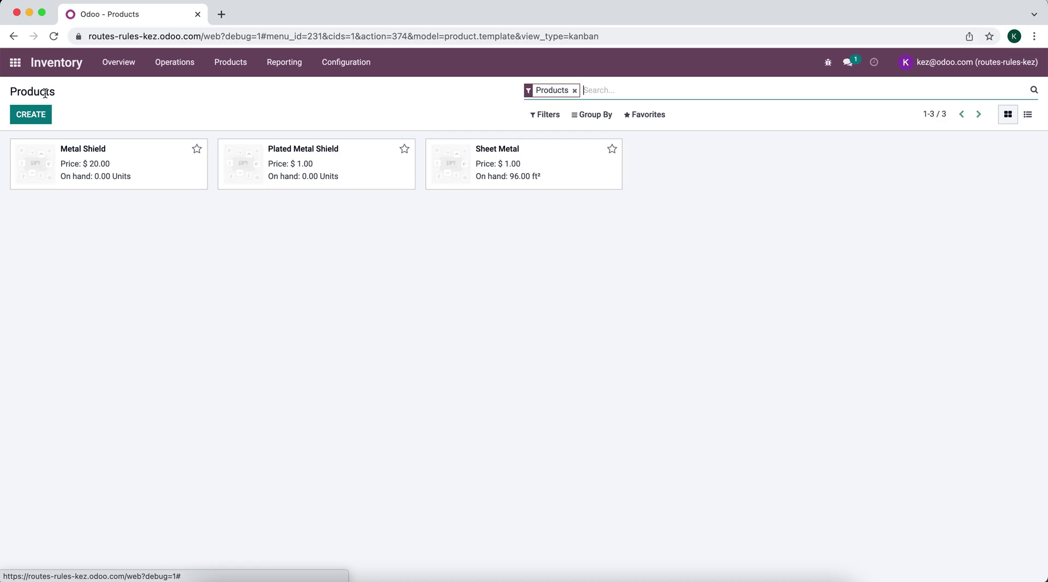
Step: Check which routes are enabled in the Metal Shield product's inventory settings, then return to the inventory overview
left_click(116, 174)
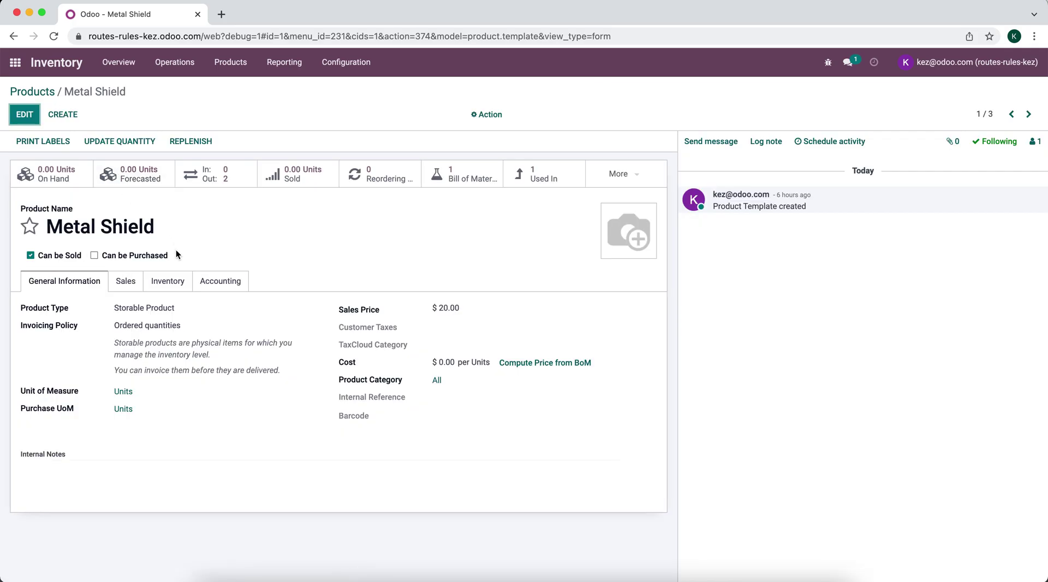
left_click(170, 283)
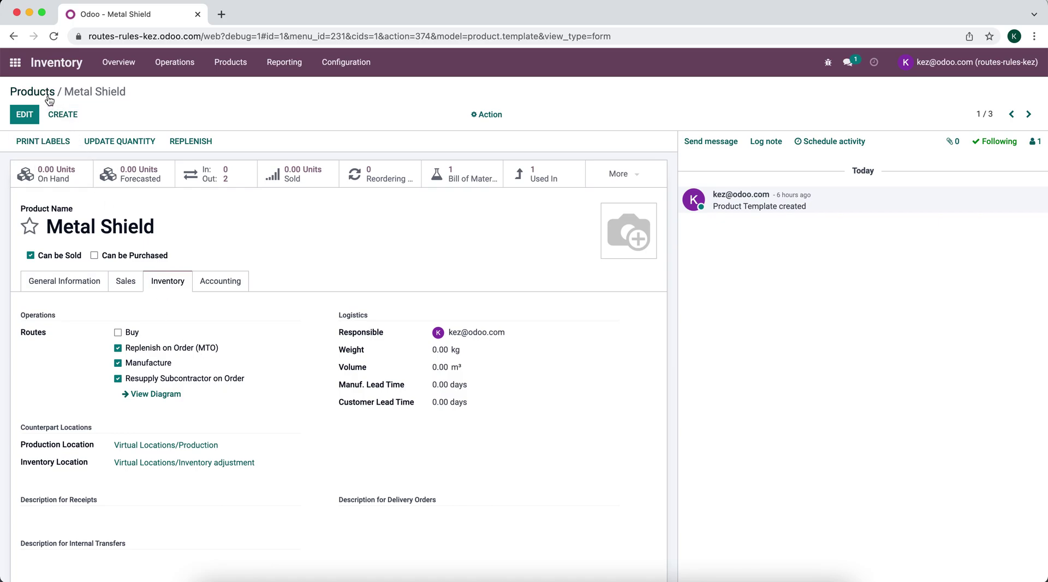
left_click(13, 90)
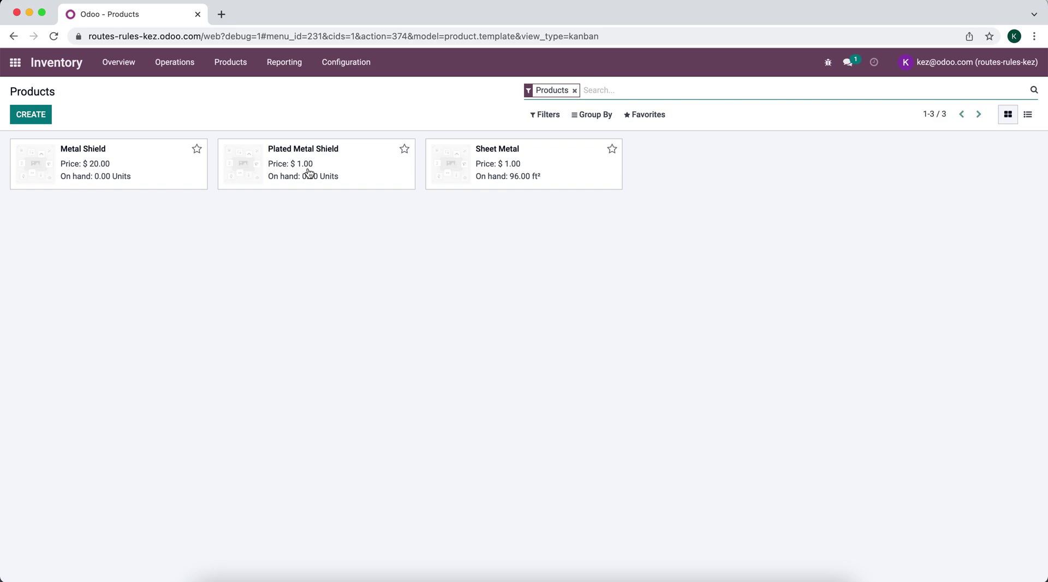
left_click(118, 63)
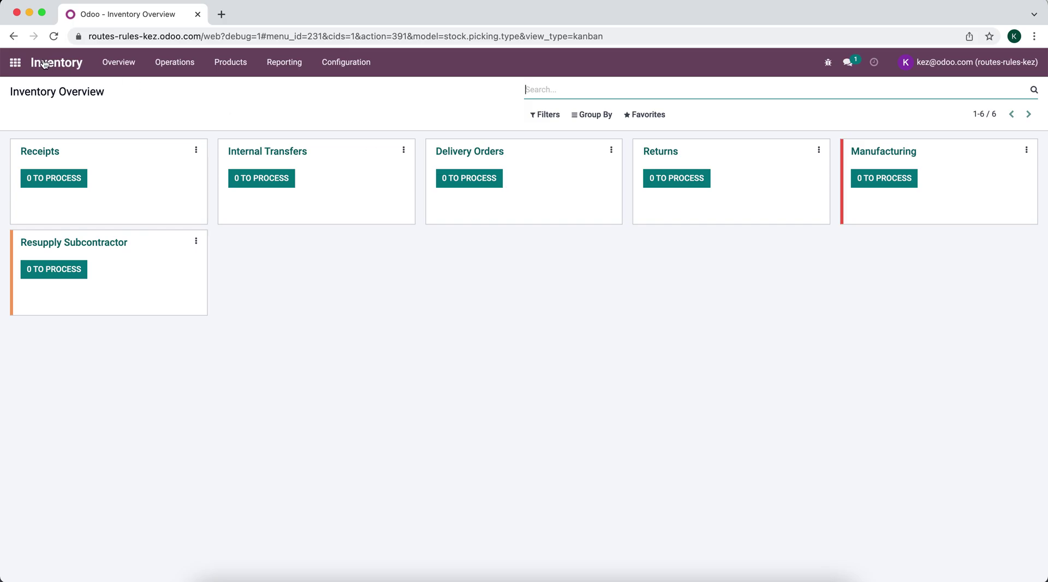
Step: Switch to the Sales app and start a new quotation for the contact named Customer
left_click(16, 63)
left_click(670, 198)
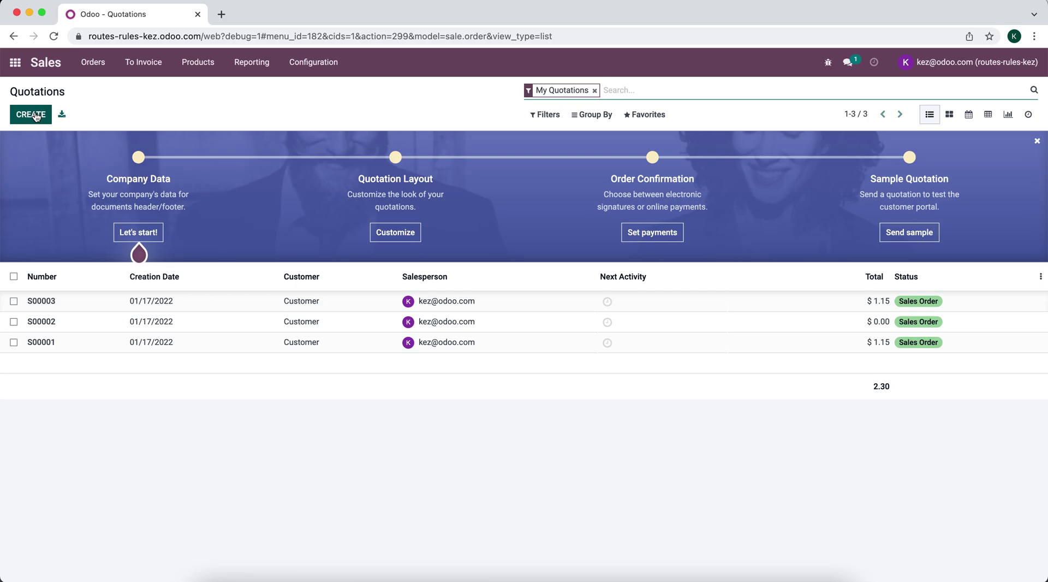
left_click(31, 114)
left_click(199, 250)
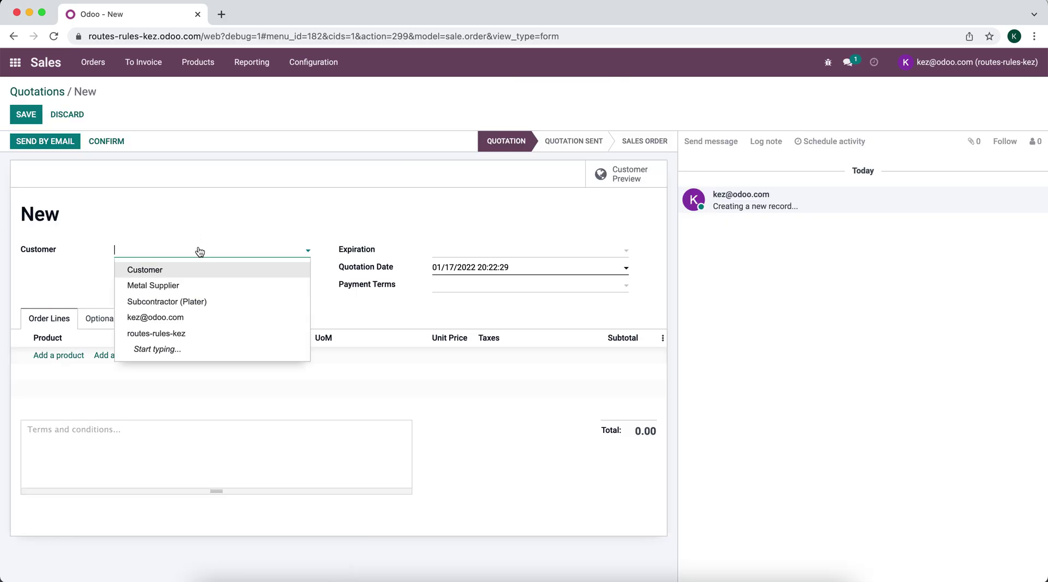
left_click(196, 273)
Step: Add one Plated Metal Shield to the order lines, then save and confirm the quotation as a sales order
left_click(68, 355)
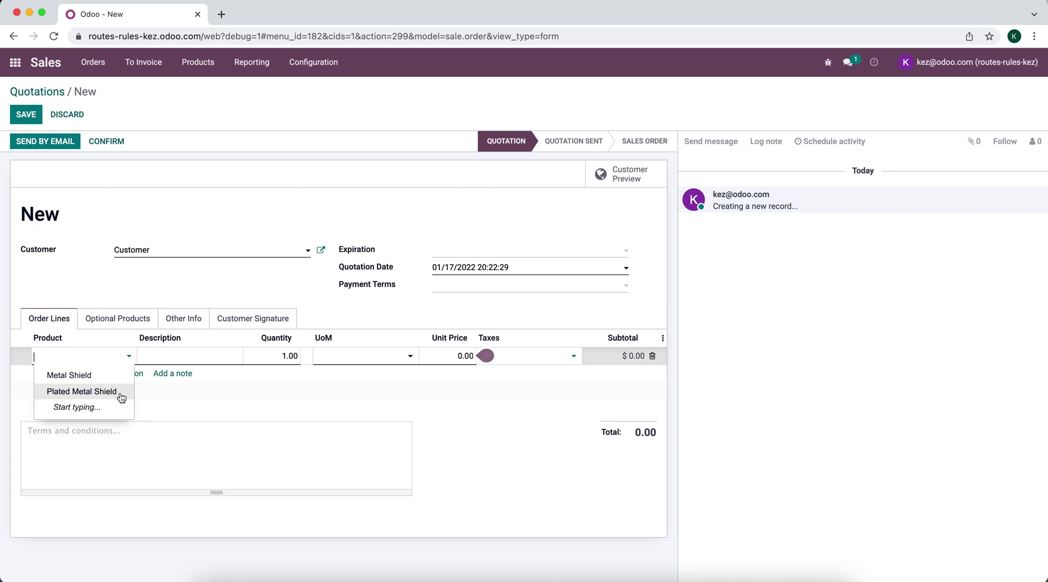
left_click(117, 393)
left_click(80, 291)
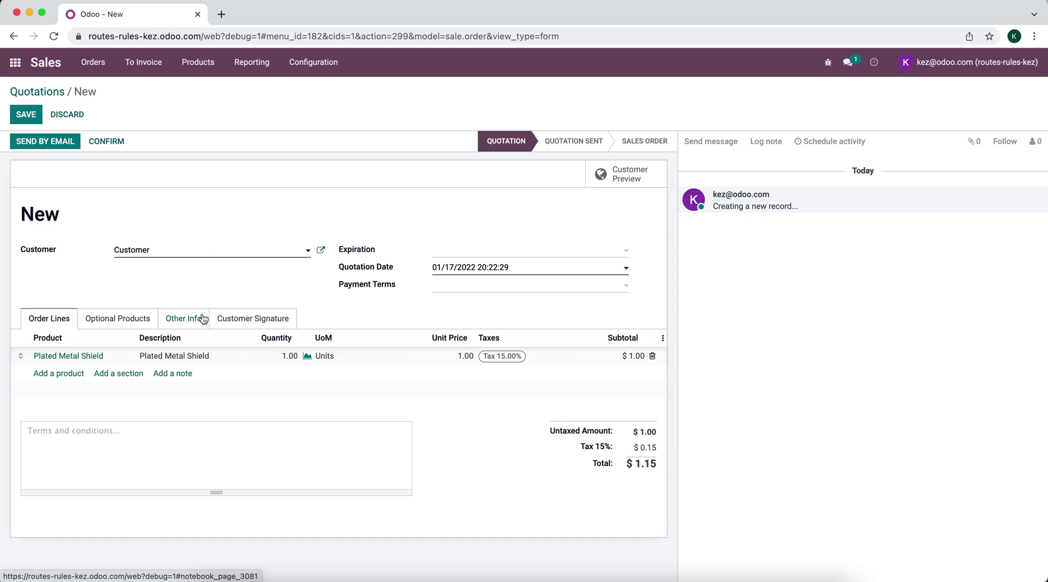
left_click(26, 115)
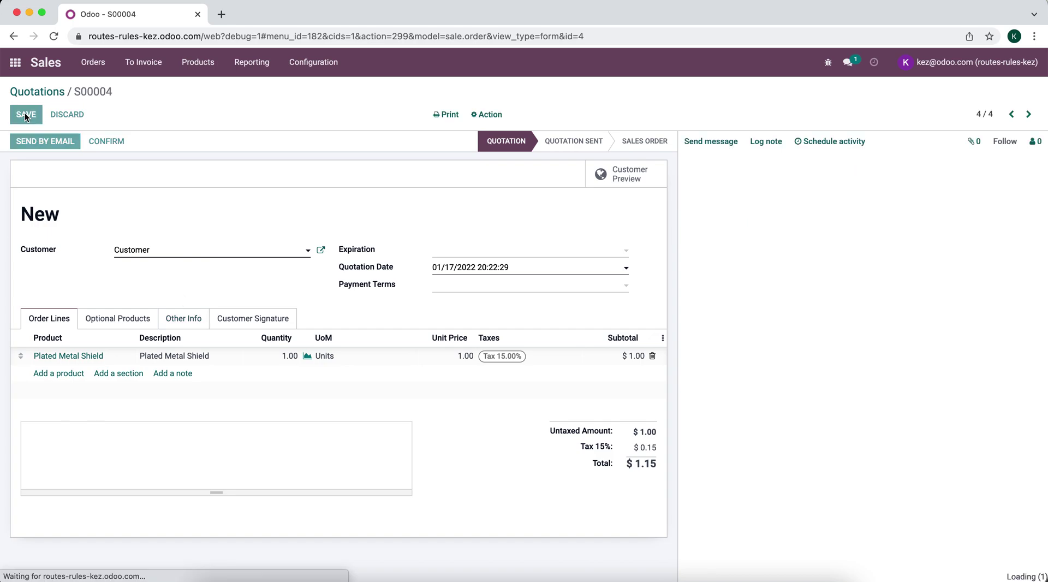
left_click(337, 357)
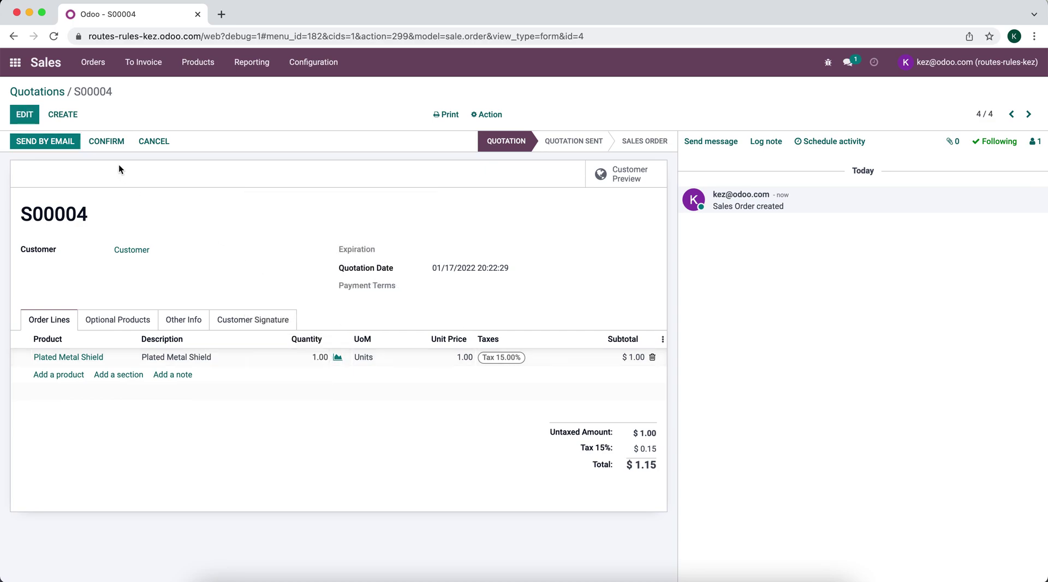
left_click(114, 145)
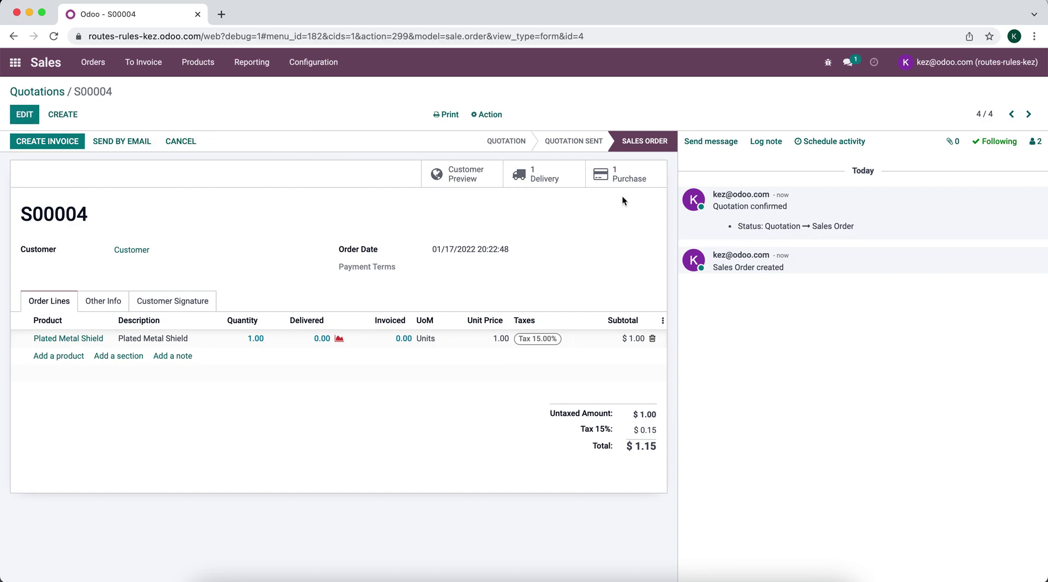
Step: Review the operations of the sales order's linked delivery, then examine its linked purchase request for quotation
left_click(549, 173)
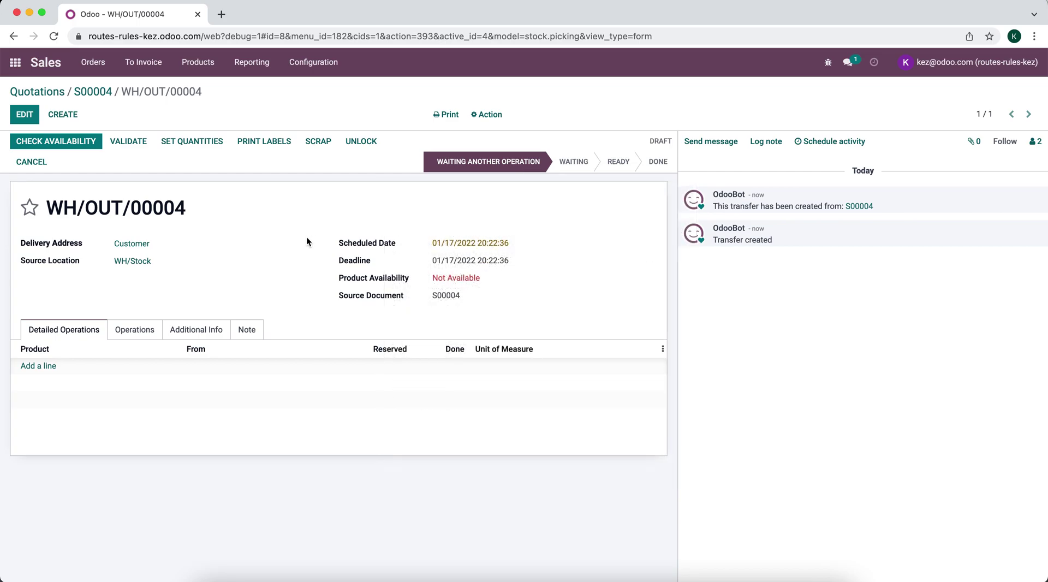
left_click(149, 331)
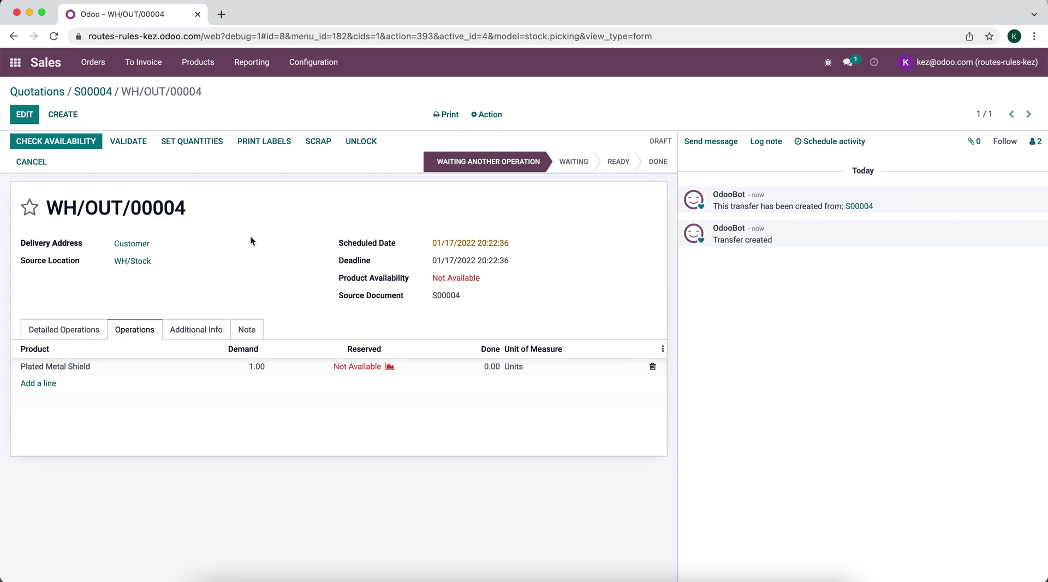
left_click(93, 91)
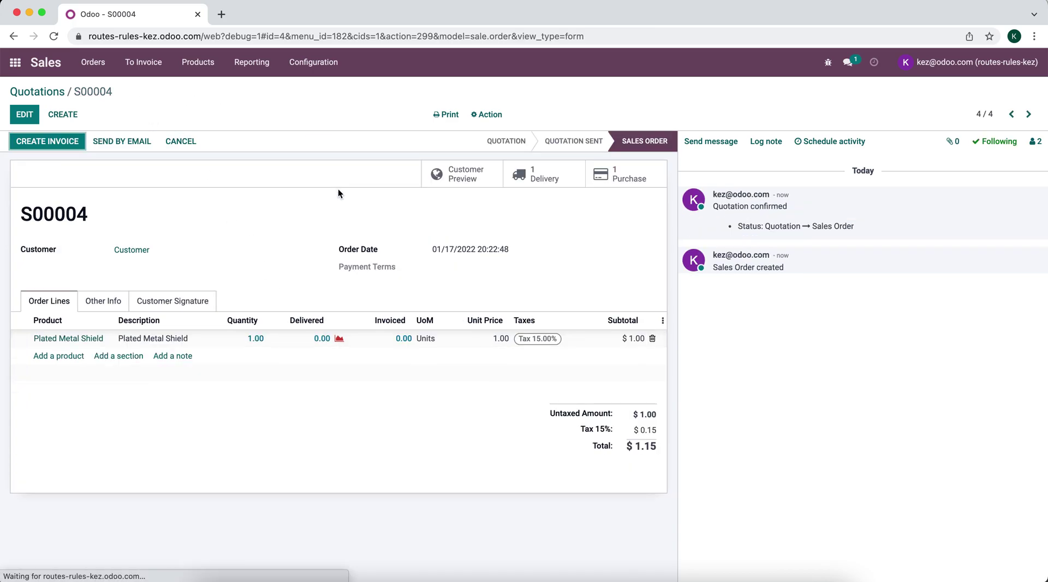
left_click(627, 185)
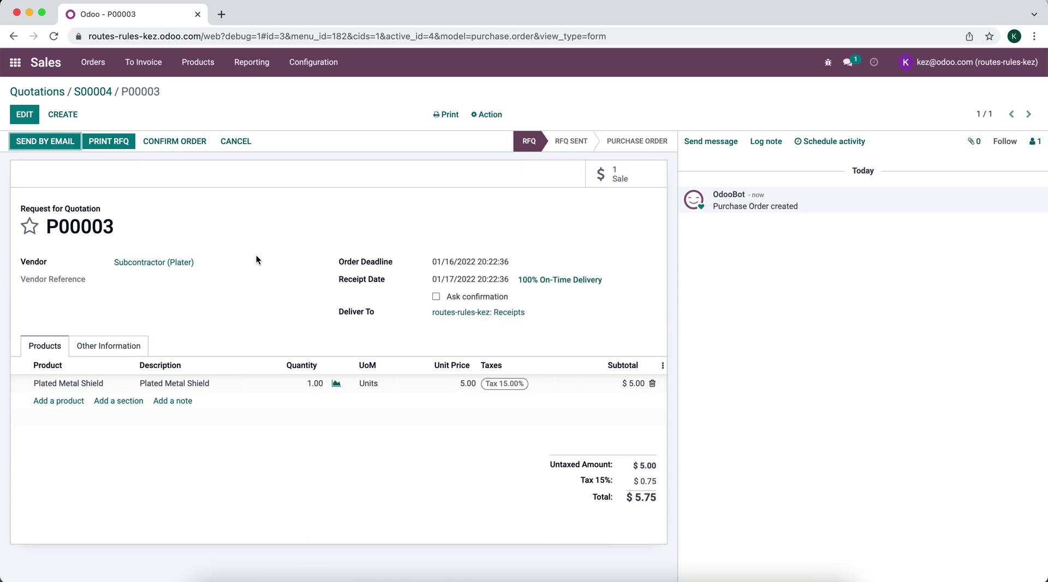
Step: Check the inventory overview, then confirm the Plated Metal Shield request for quotation to Subcontractor (Plater) in the Purchase app
left_click(18, 64)
left_click(404, 278)
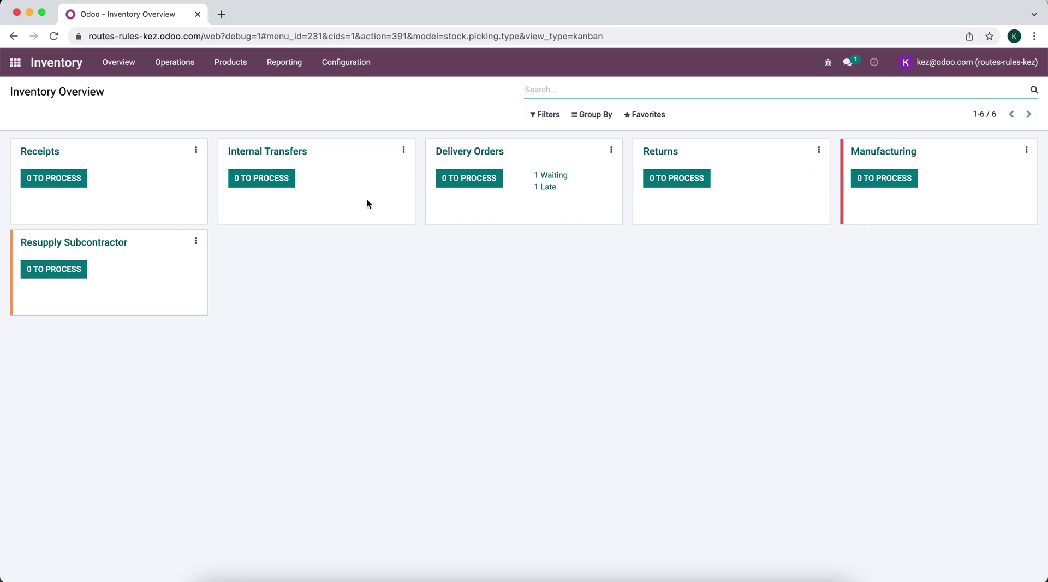
left_click(15, 62)
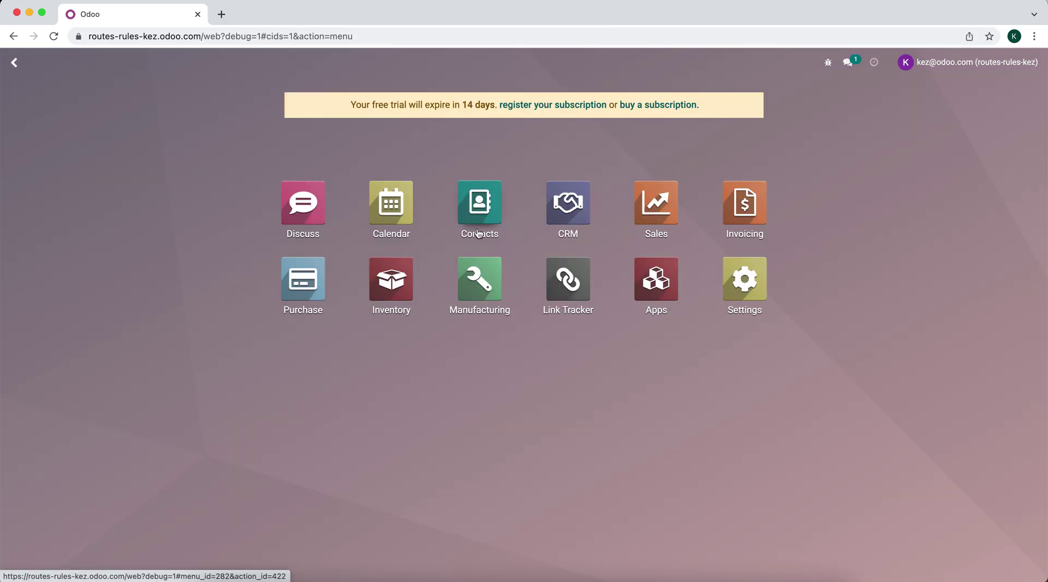
left_click(286, 277)
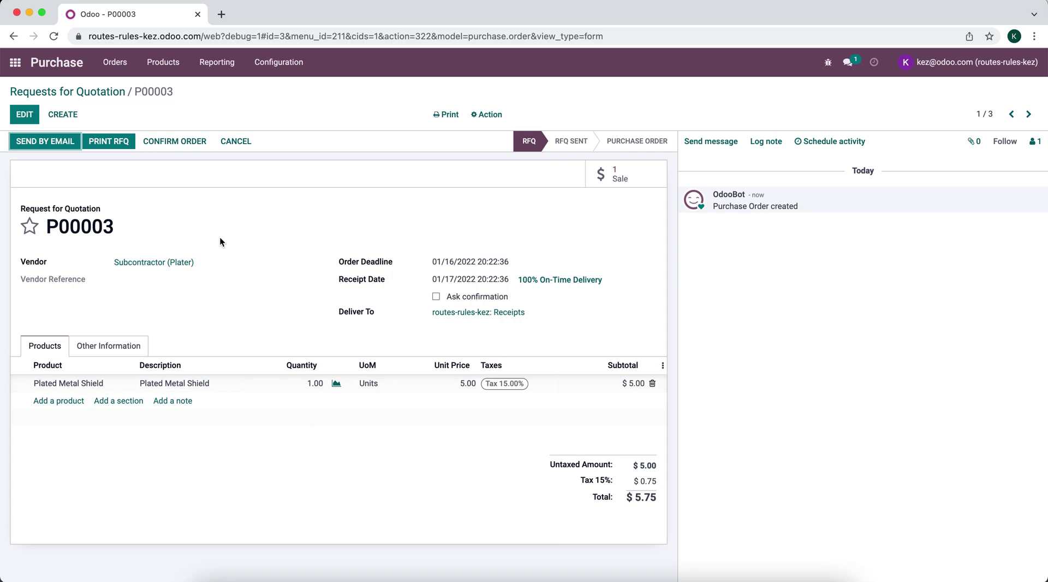
left_click(165, 143)
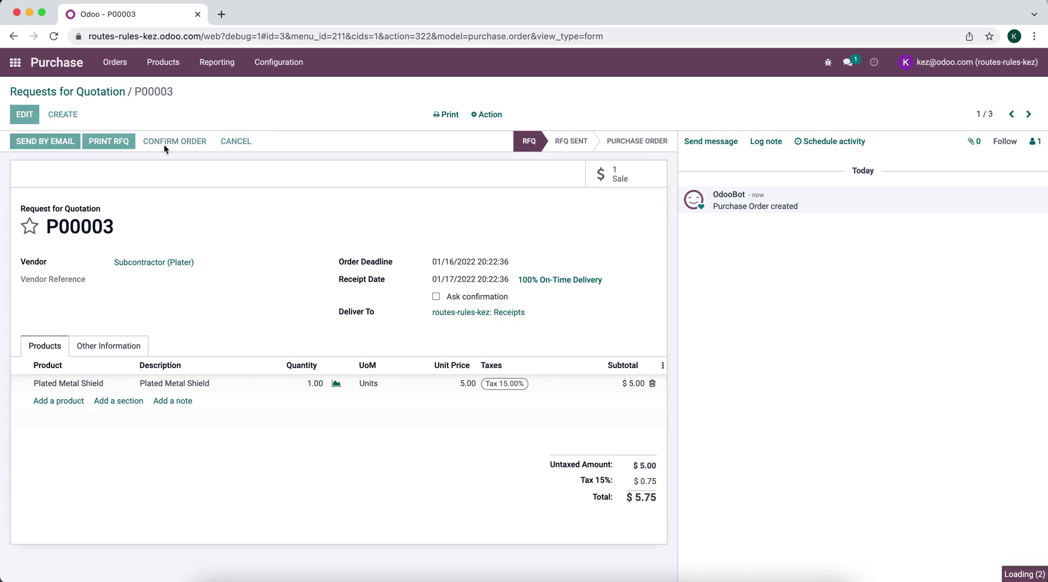
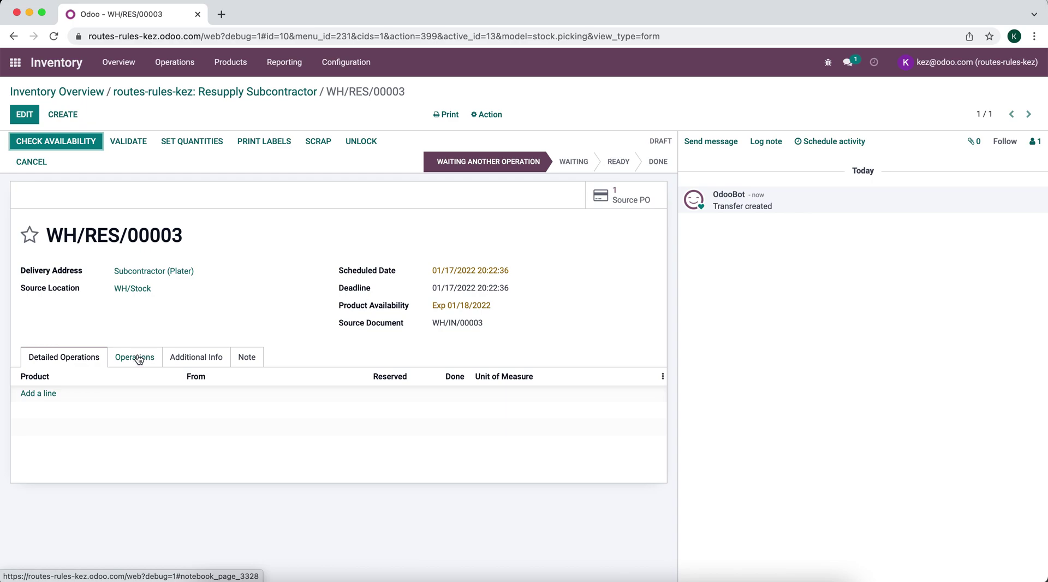
Step: Review the operations of the waiting resupply transfer and the Plated Metal Shield receipt, returning to the inventory overview
left_click(138, 360)
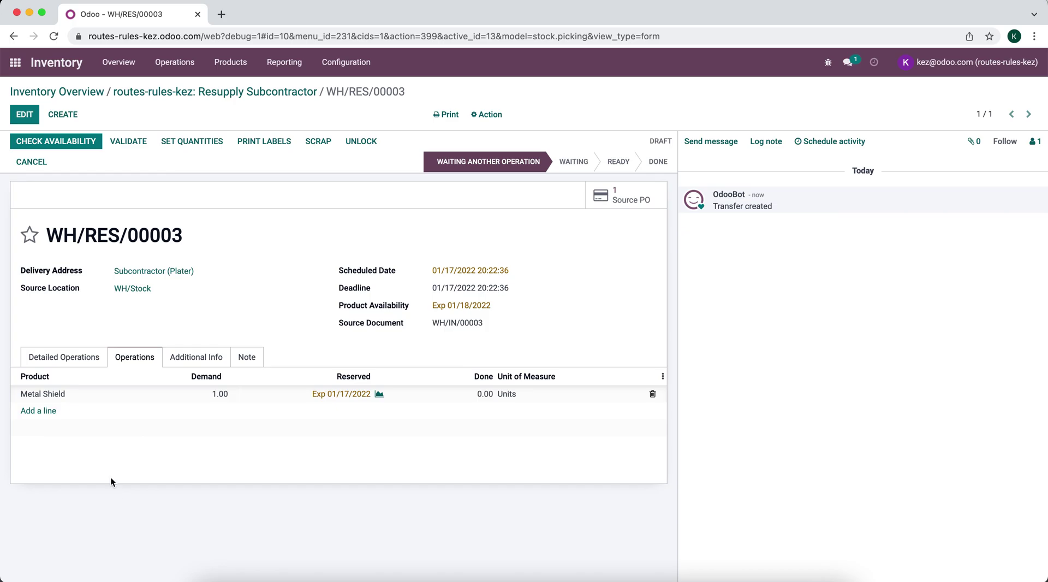
left_click(92, 96)
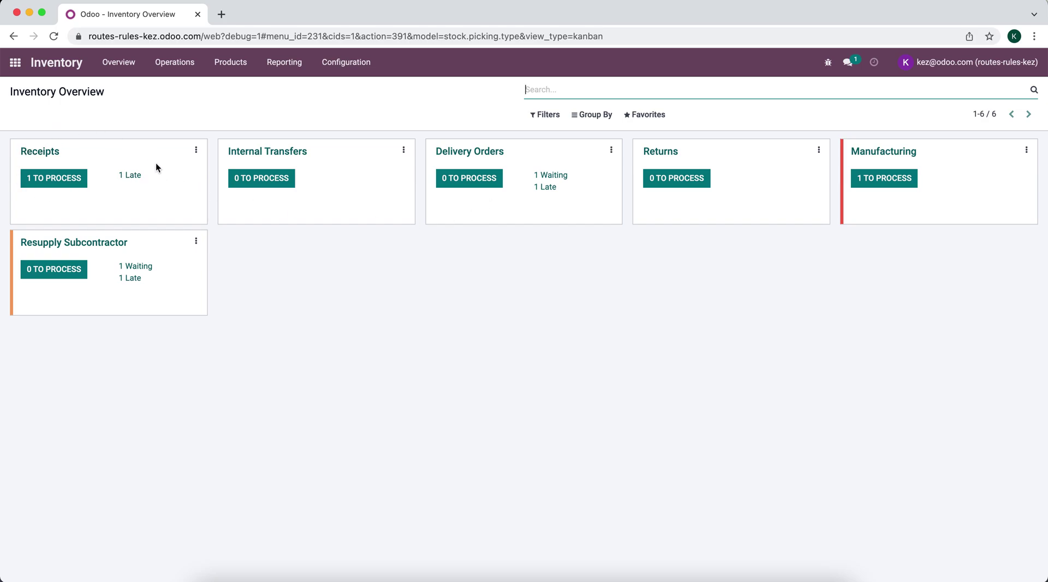
left_click(76, 178)
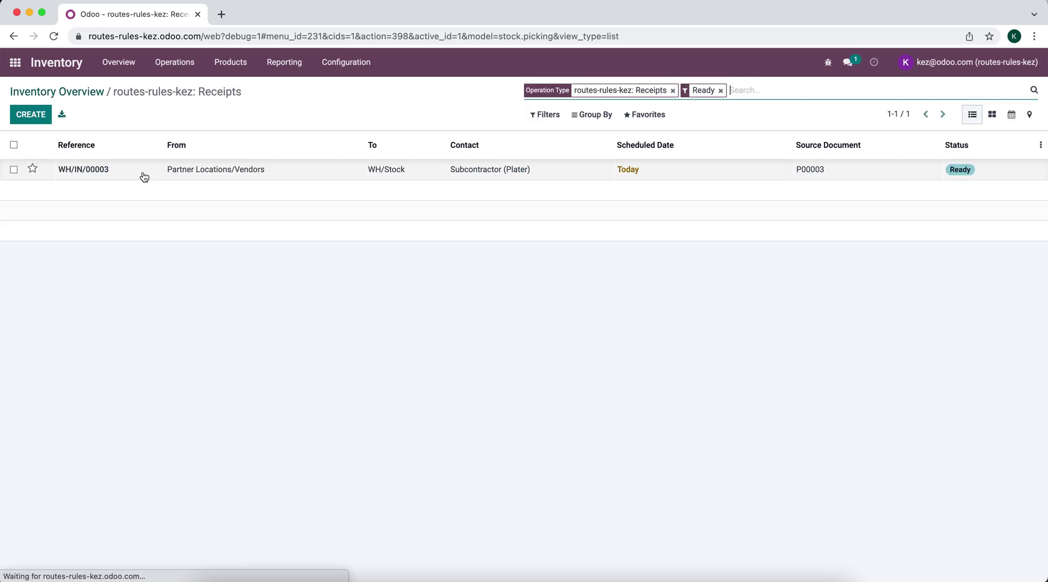
left_click(144, 176)
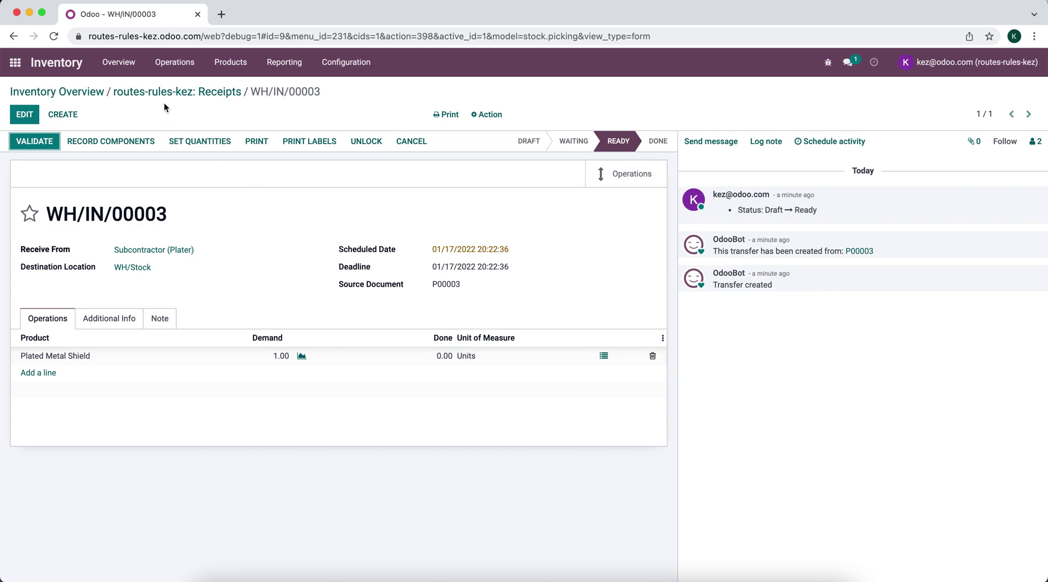
left_click(82, 94)
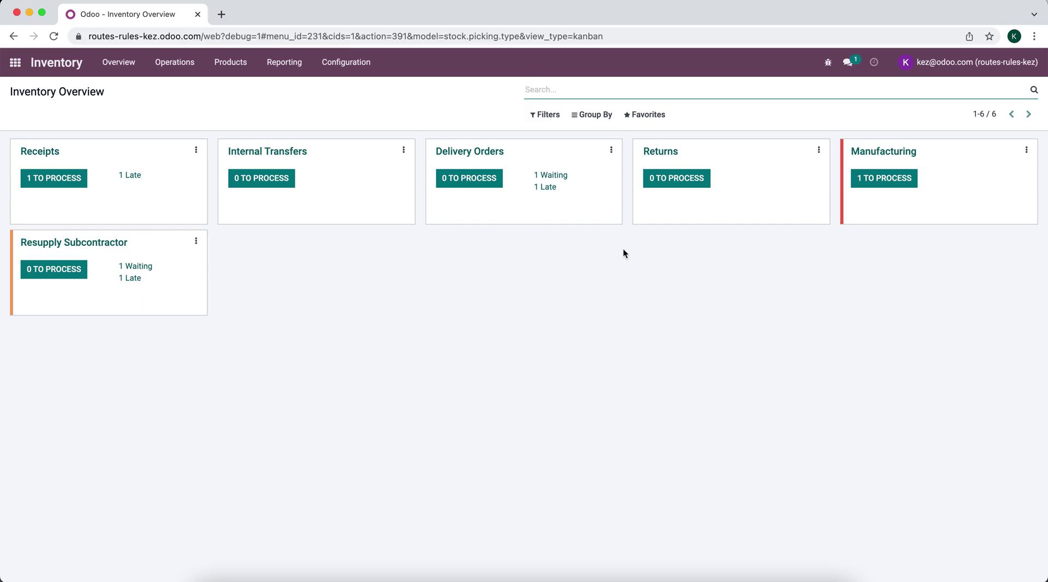
Step: Mark the Metal Shield manufacturing order as done with immediate production and return to the inventory overview
left_click(891, 183)
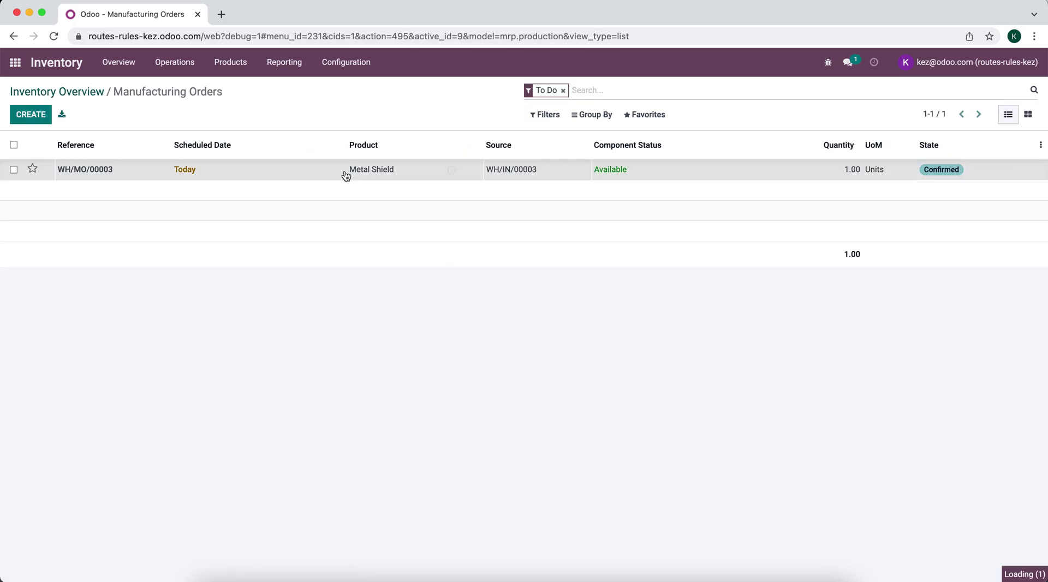
left_click(346, 173)
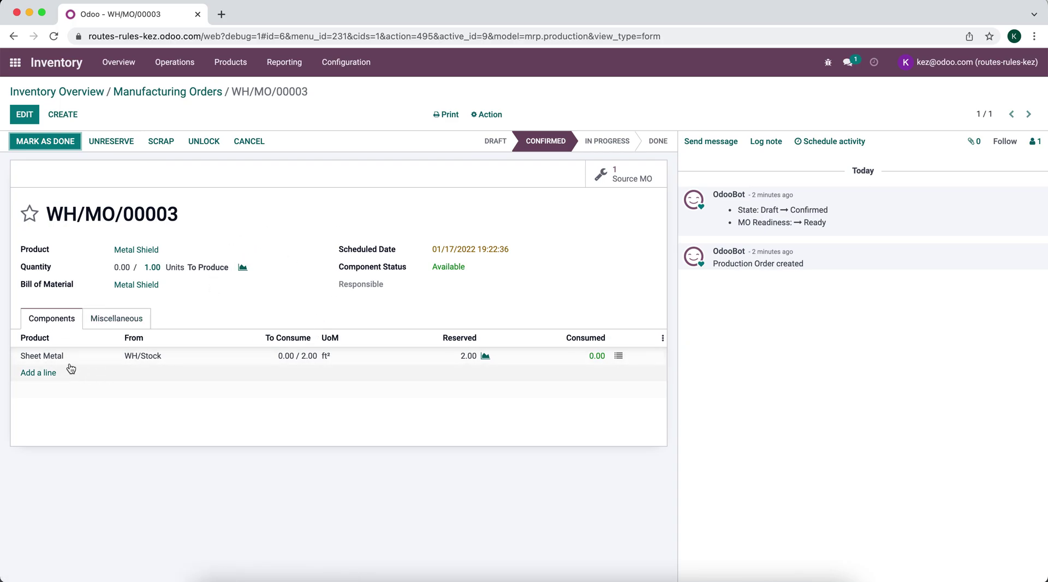
left_click(77, 142)
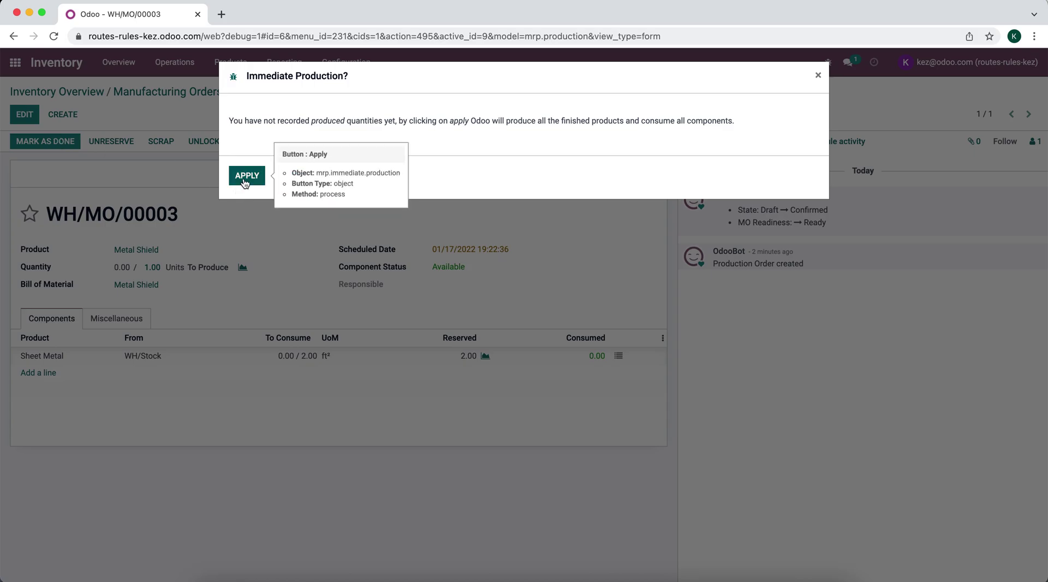
left_click(245, 177)
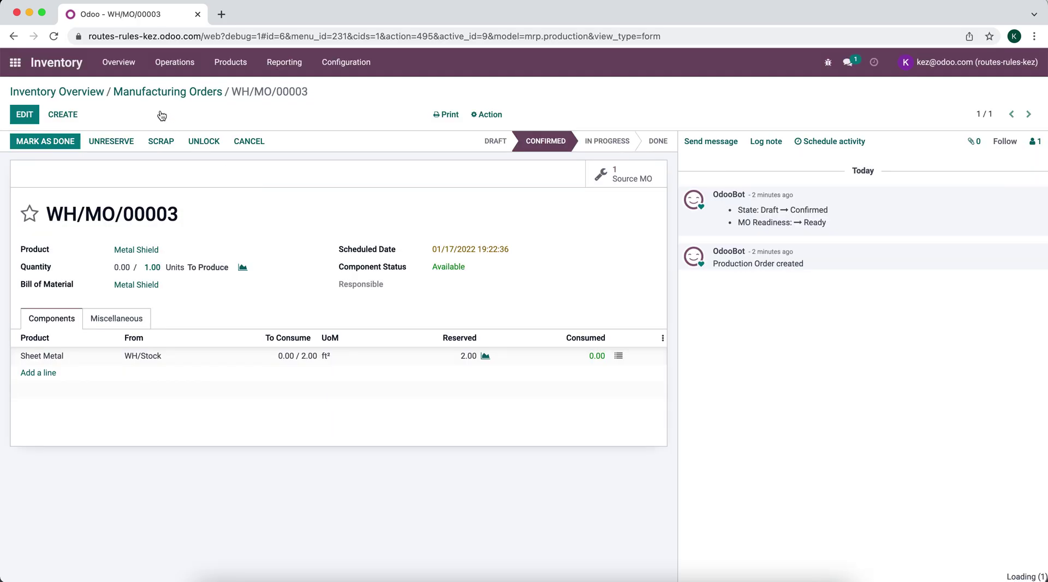
left_click(89, 94)
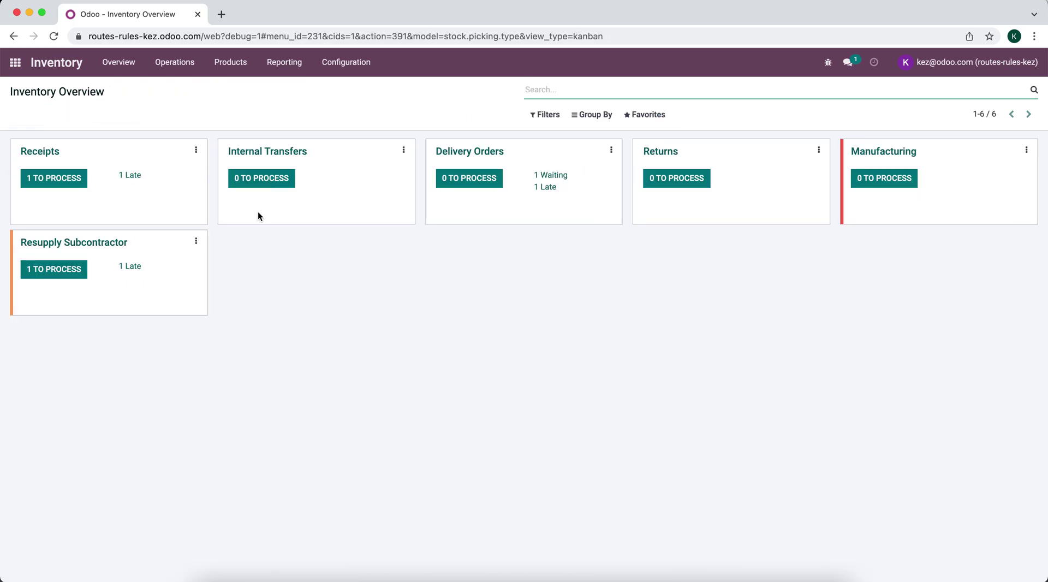
Step: Validate the ready resupply transfer of the Metal Shield to Subcontractor (Plater) in full, then return to the inventory overview
left_click(63, 276)
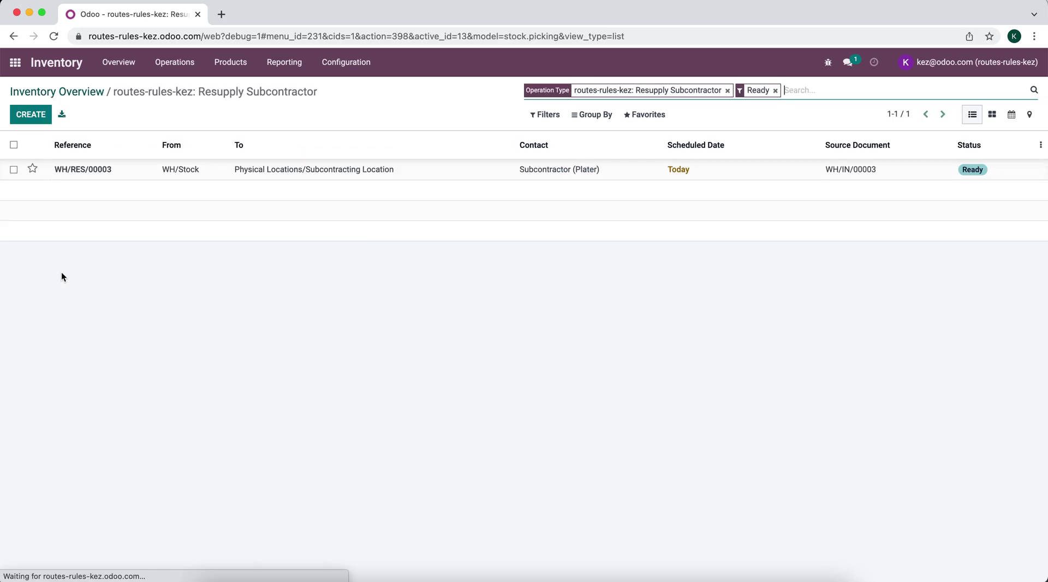
left_click(186, 169)
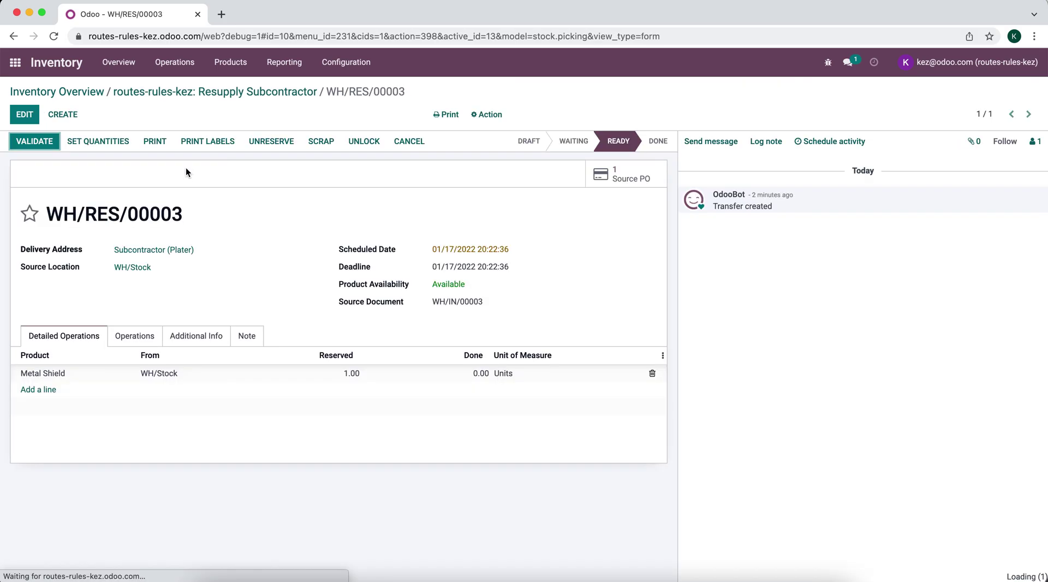
left_click(30, 140)
left_click(247, 176)
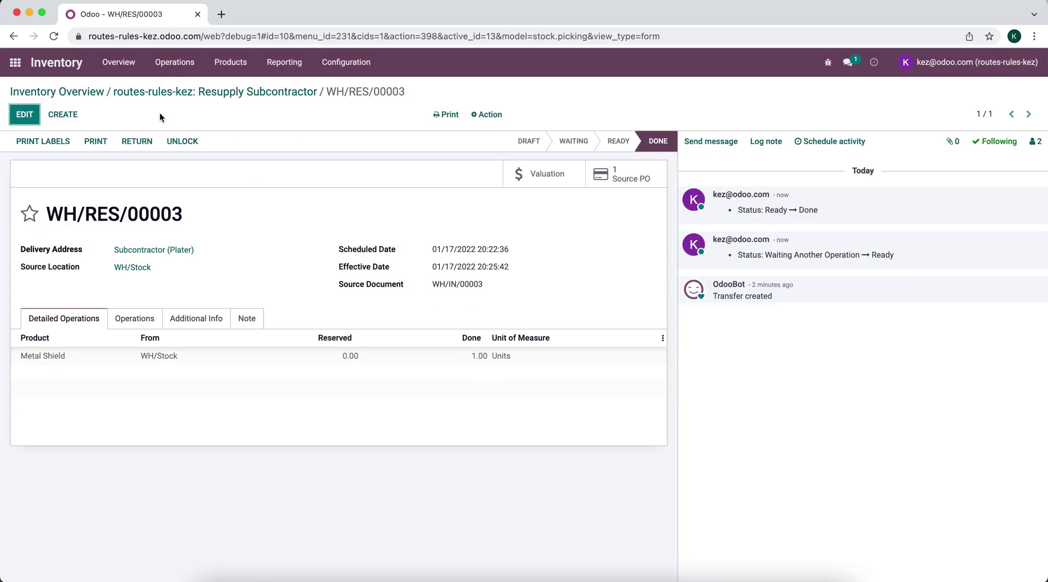
left_click(97, 92)
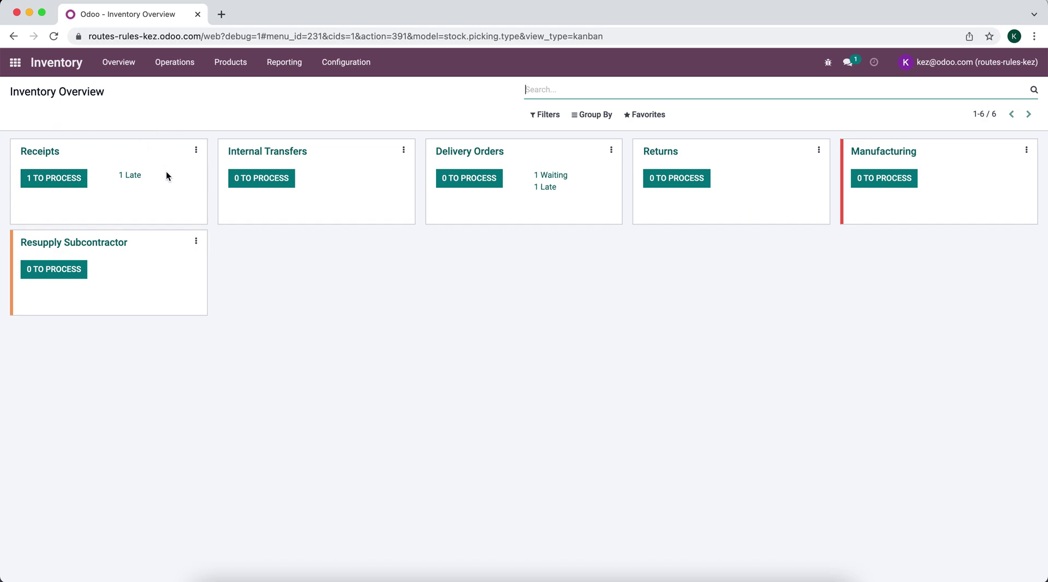
Step: Validate the Plated Metal Shield receipt from Subcontractor (Plater) in full and open the product line's detailed operations
left_click(62, 183)
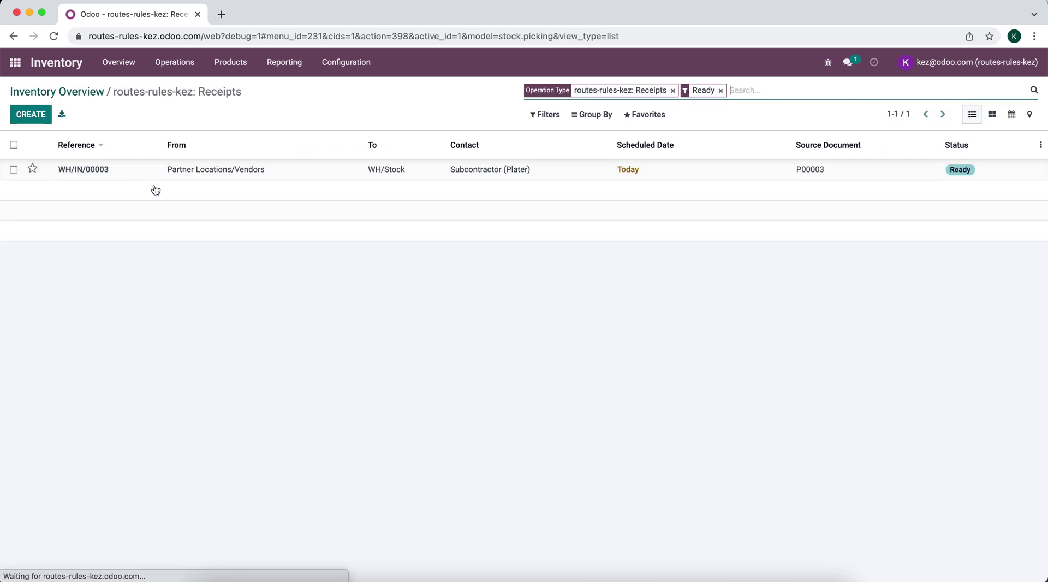
left_click(148, 175)
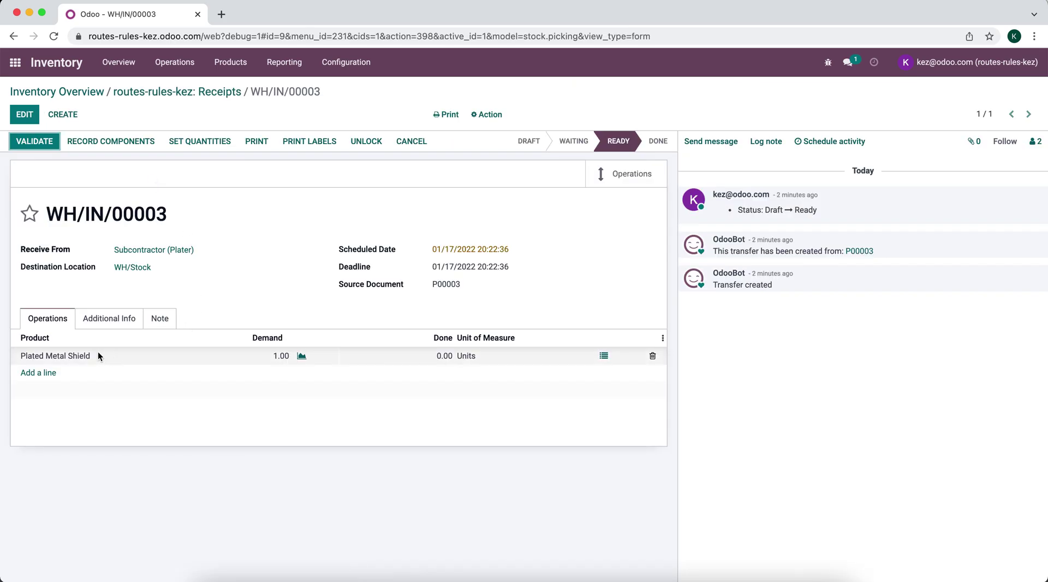
mouse_move(50, 362)
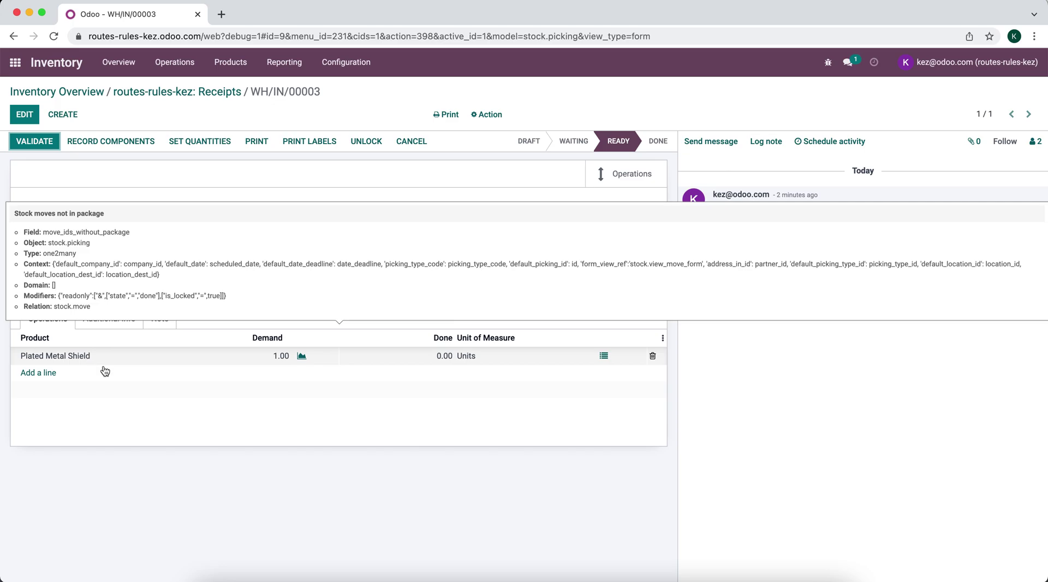
left_click(38, 143)
left_click(240, 176)
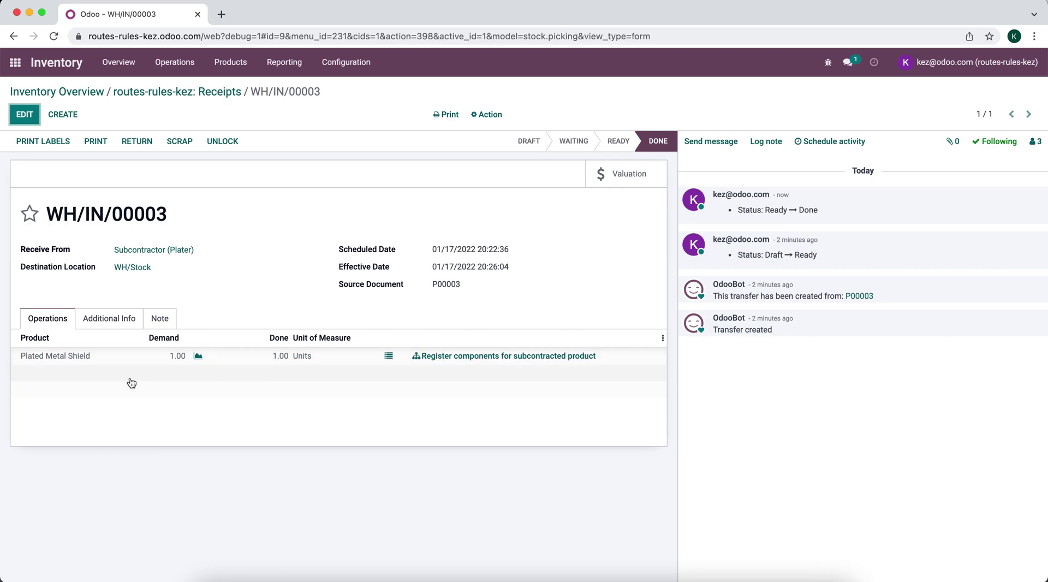
left_click(389, 356)
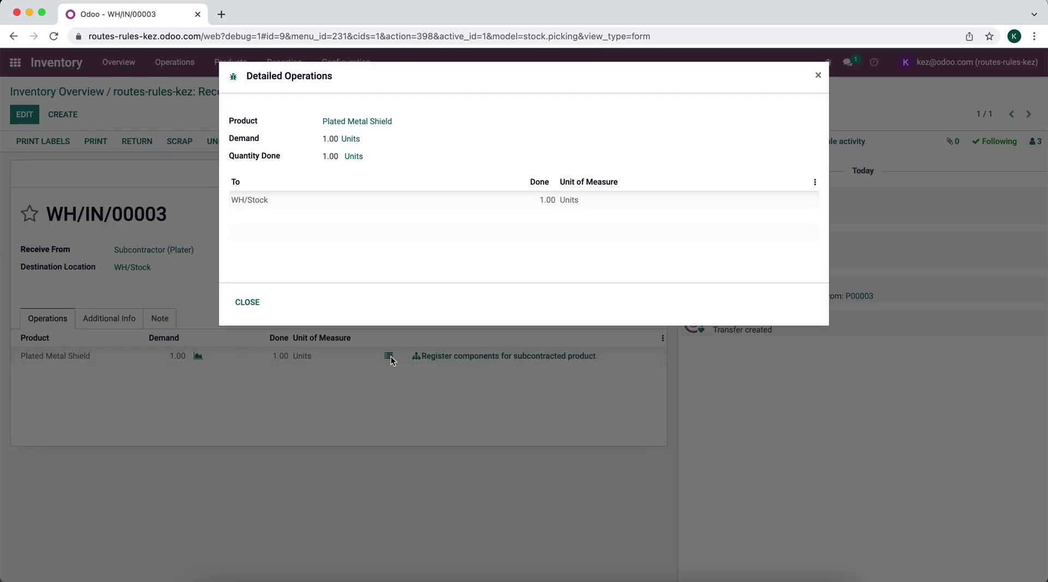
Step: Close the detailed operations, examine the raw materials registered for the subcontracted Plated Metal Shield, and return to the inventory overview
left_click(263, 315)
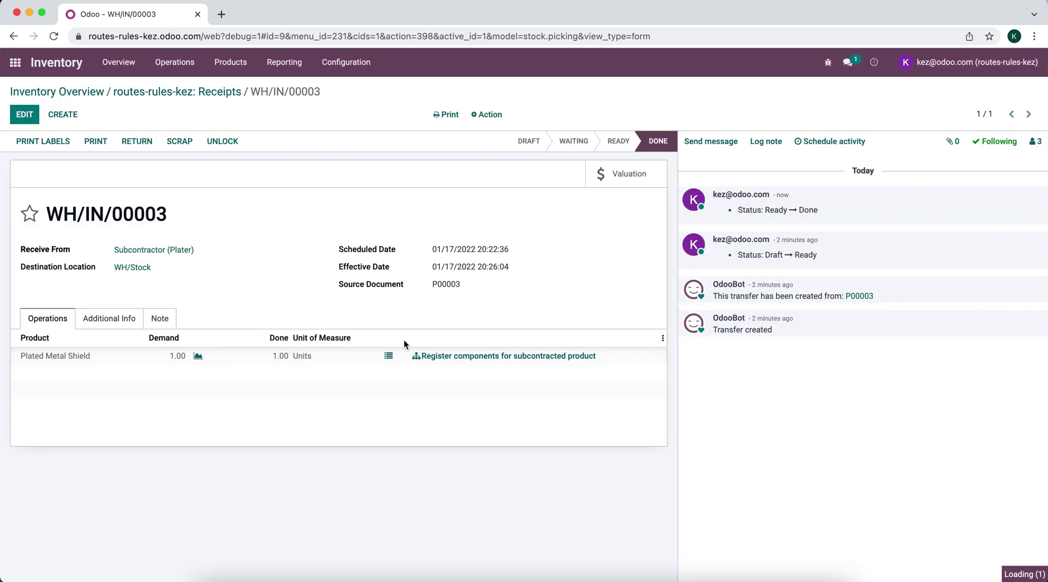
left_click(458, 356)
left_click(143, 171)
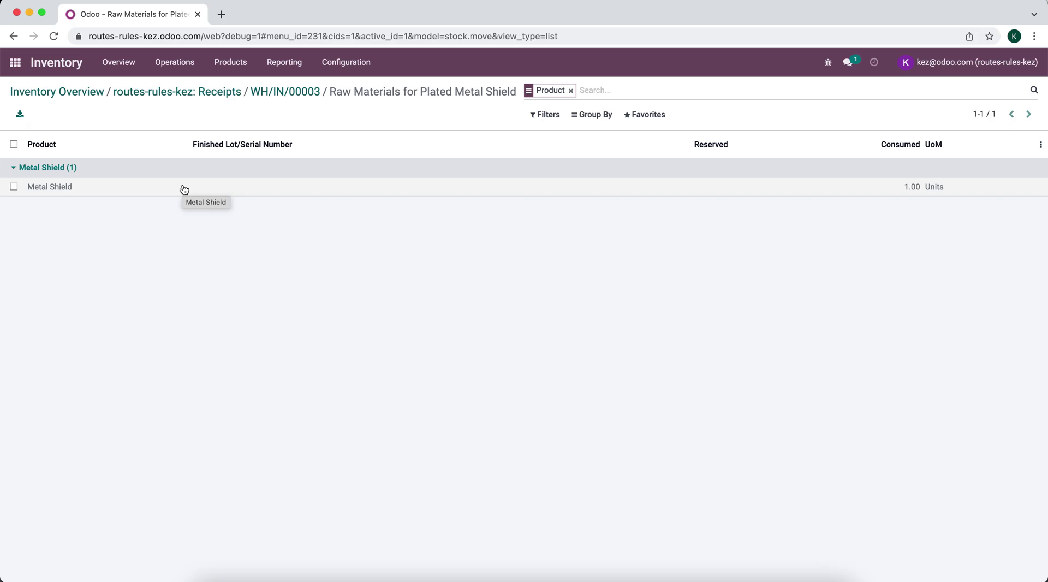
left_click(284, 93)
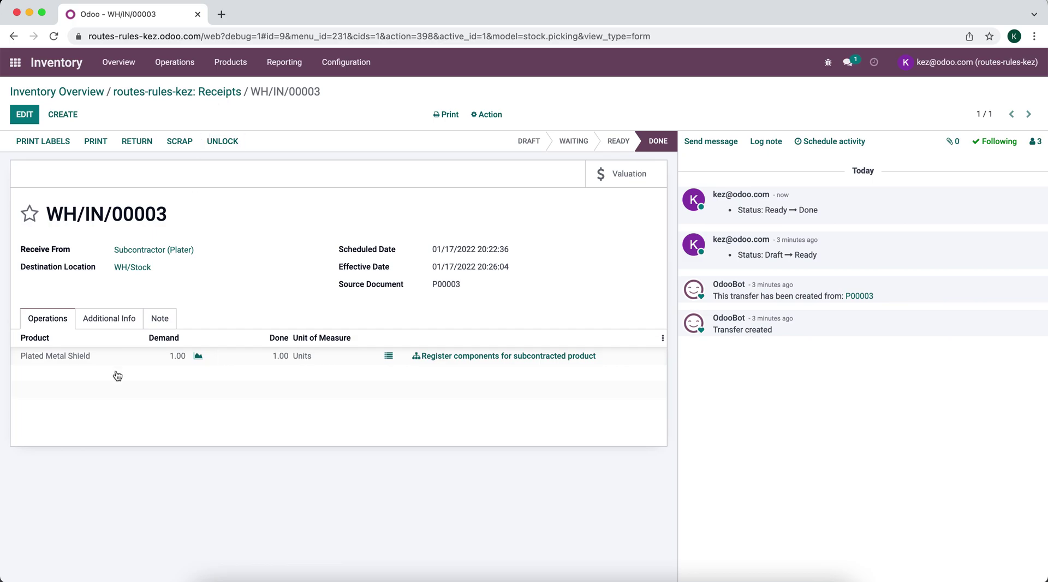
left_click(136, 95)
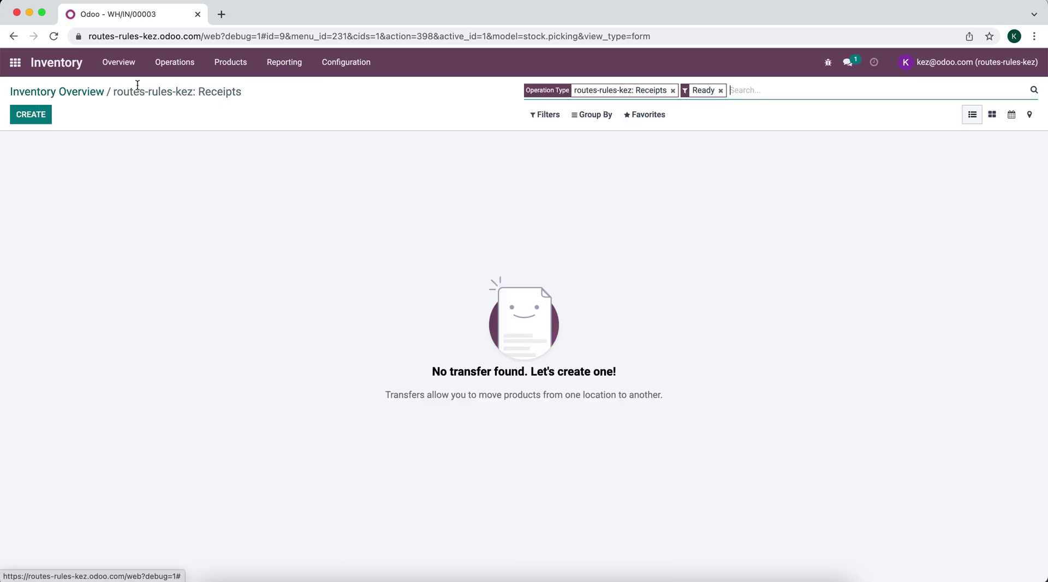
left_click(77, 93)
Step: Validate the ready Plated Metal Shield delivery order in full with immediate transfer, then return to the inventory overview
left_click(492, 179)
left_click(360, 167)
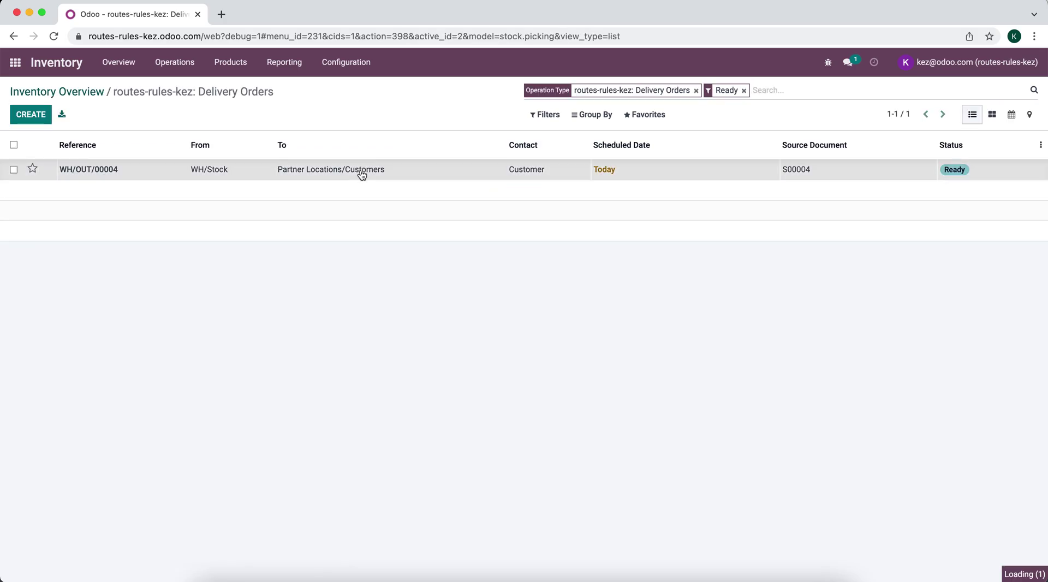
left_click(49, 140)
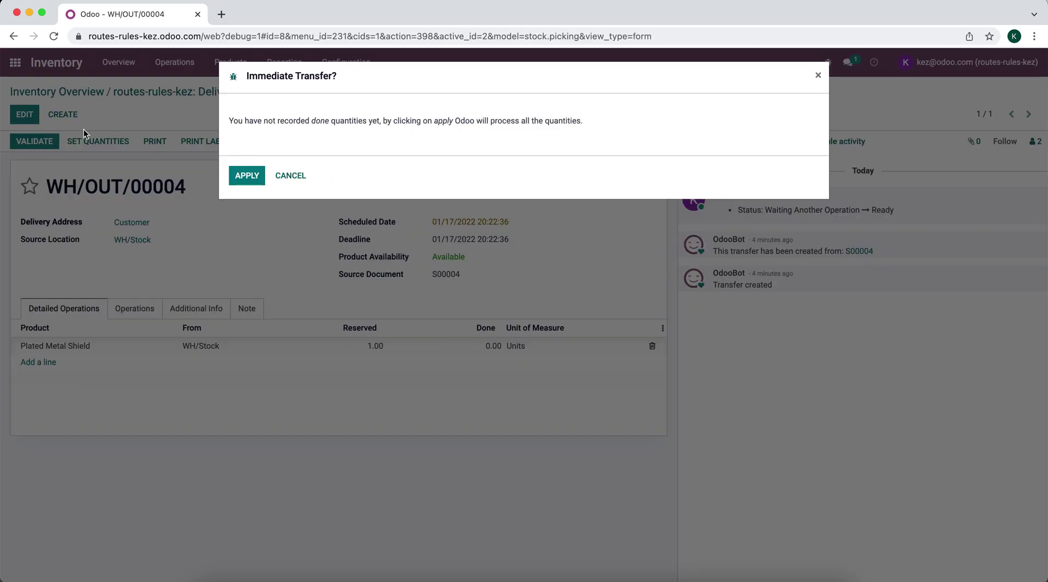
left_click(257, 182)
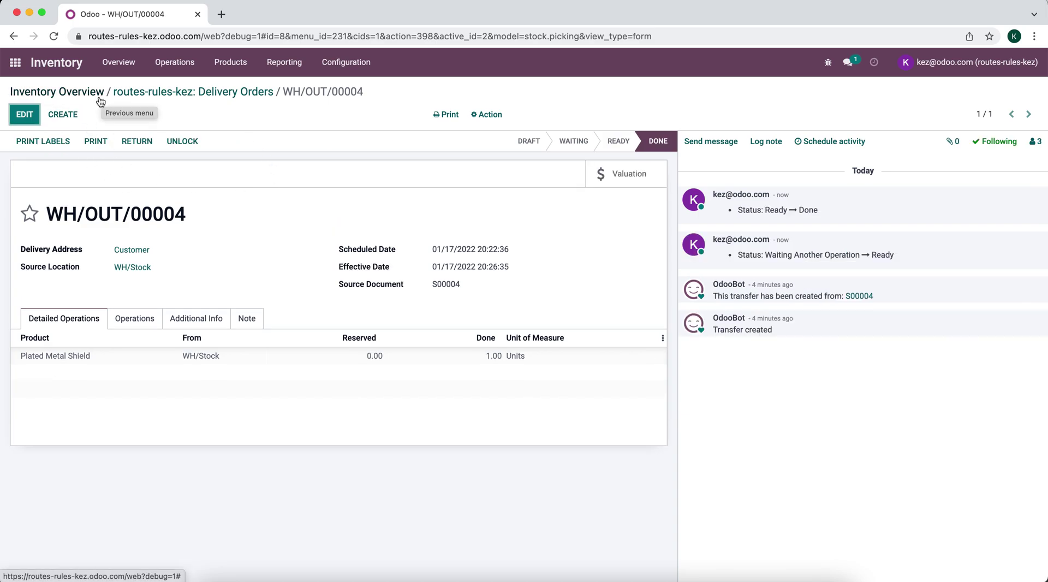
left_click(56, 90)
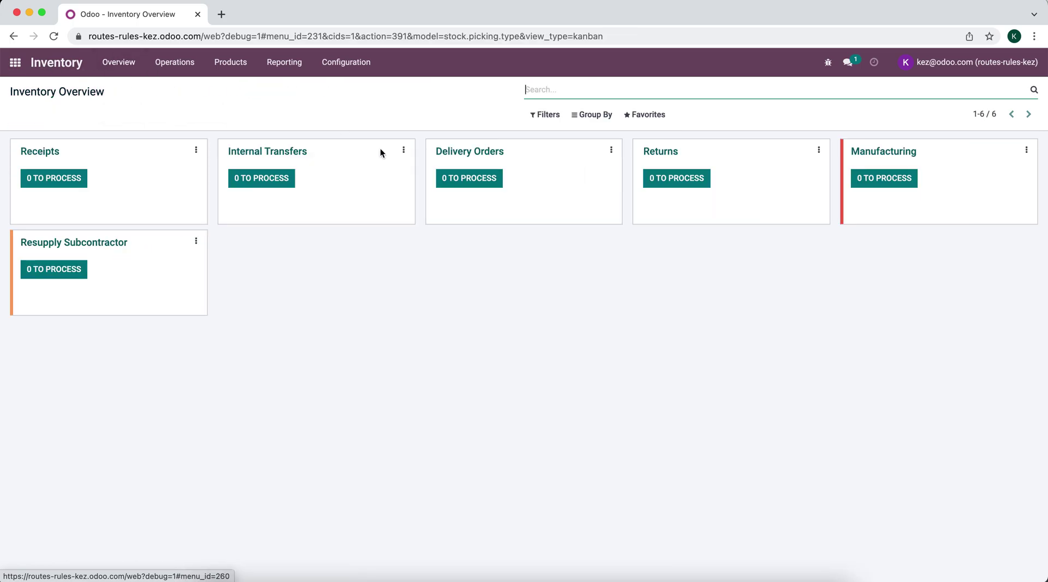